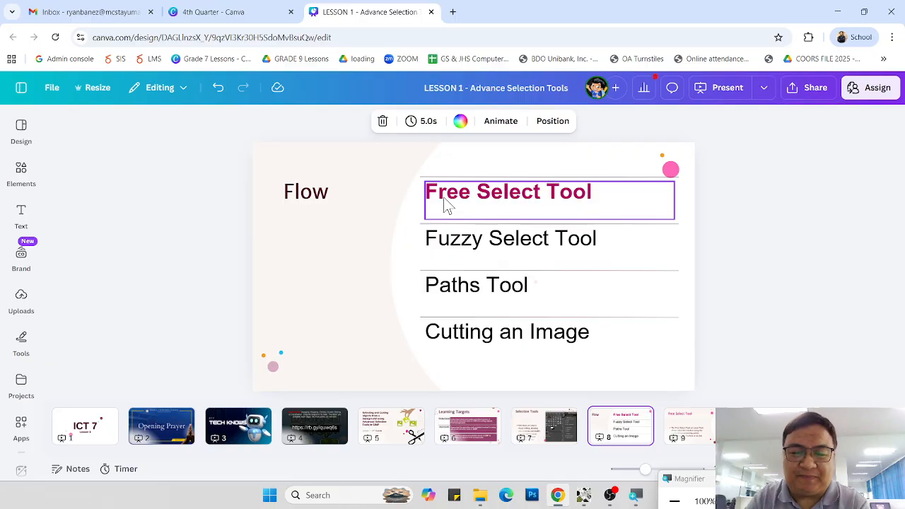
Step: Switch to the Objects image in GIMP and trace the smartphone's outline into a closed selection with the Free Select Tool
{"action": "mouse_move", "coordinate": [583, 495]}
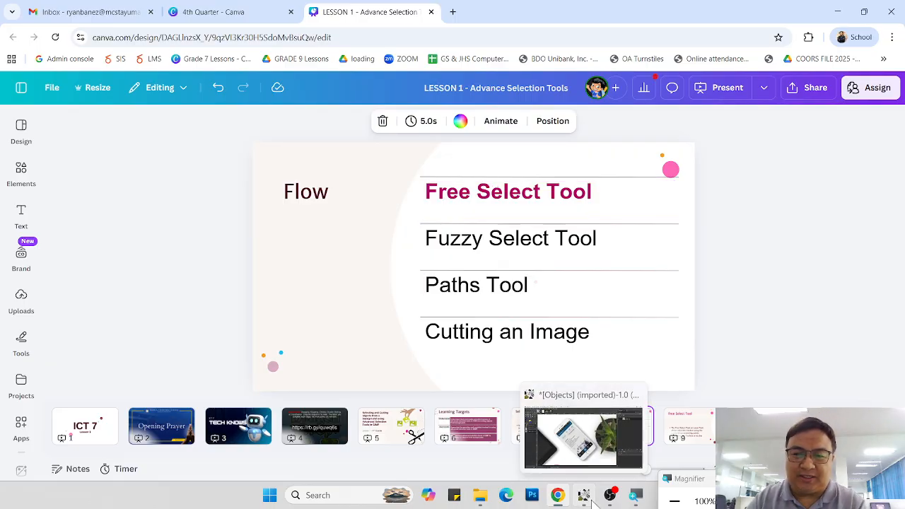
{"action": "left_click", "coordinate": [586, 434]}
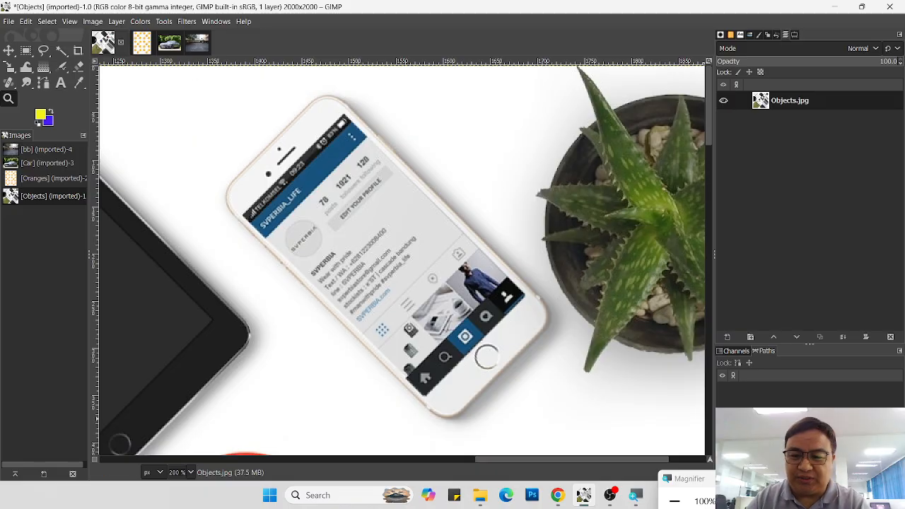
{"action": "left_click", "coordinate": [735, 501]}
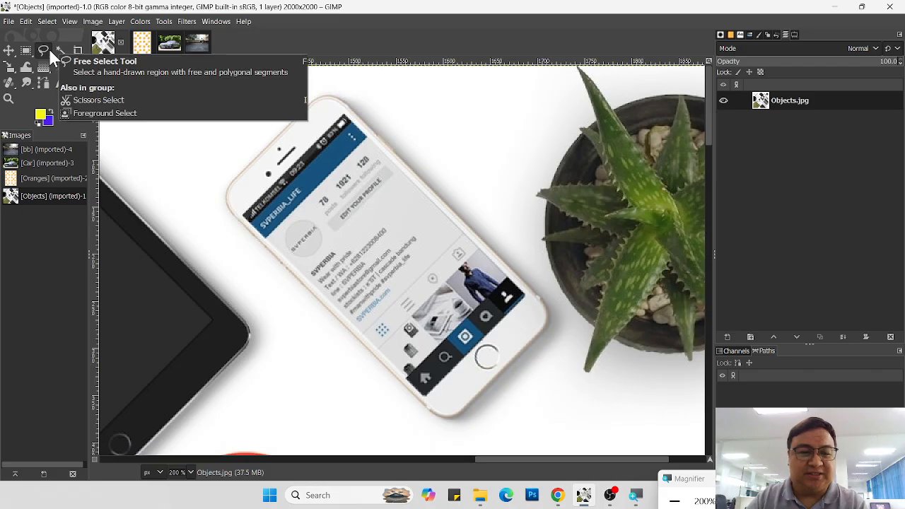
{"action": "left_click", "coordinate": [49, 49]}
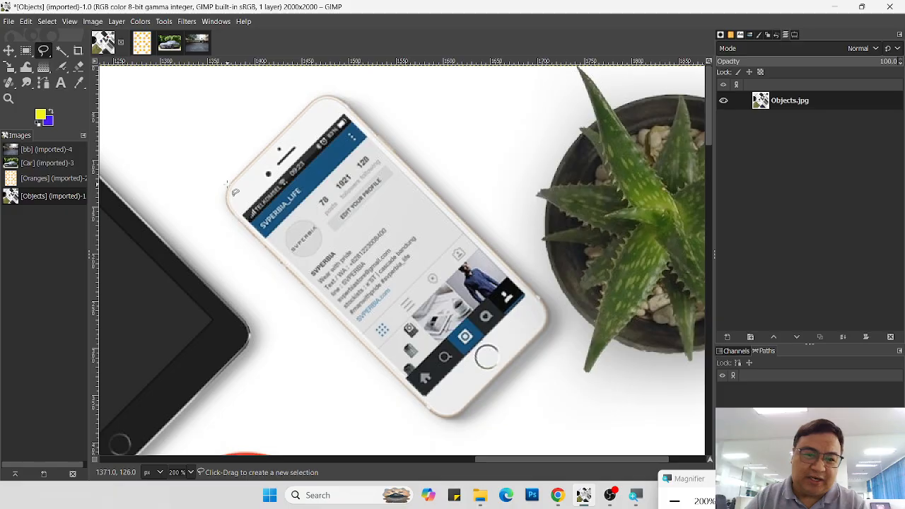
{"action": "left_click", "coordinate": [325, 96]}
{"action": "left_click", "coordinate": [334, 96]}
{"action": "left_click", "coordinate": [346, 101]}
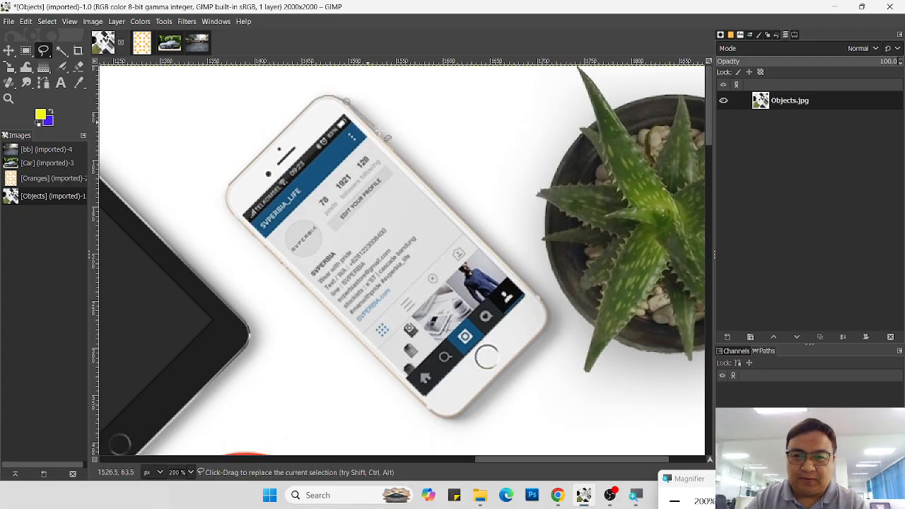
{"action": "left_click", "coordinate": [547, 314]}
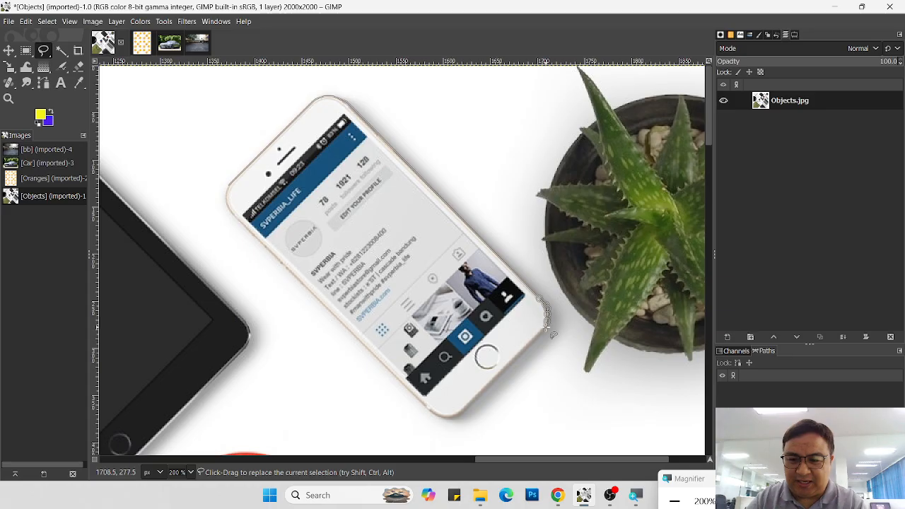
{"action": "left_click", "coordinate": [433, 413]}
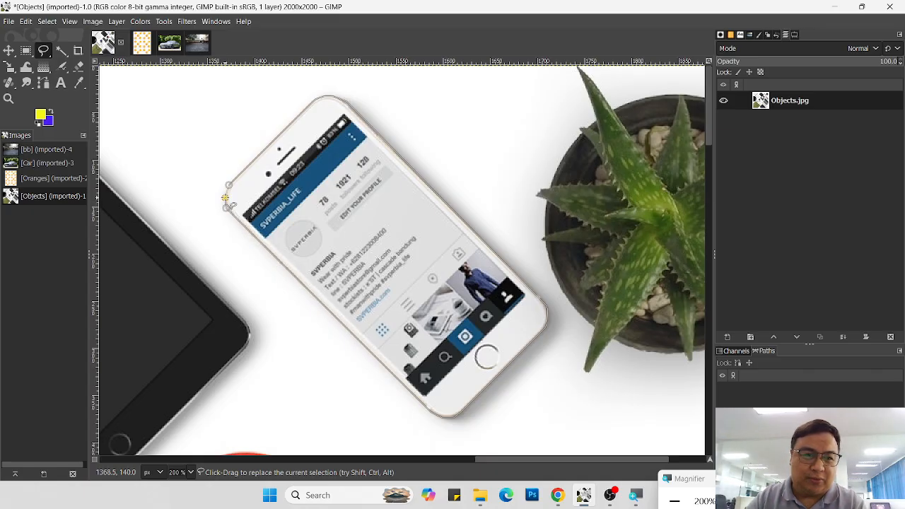
{"action": "left_click", "coordinate": [229, 185]}
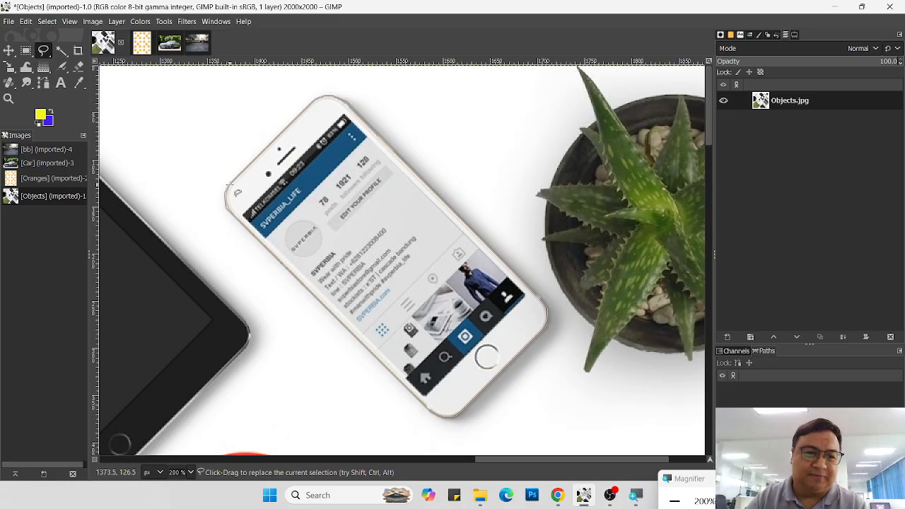
{"action": "key", "text": "Return"}
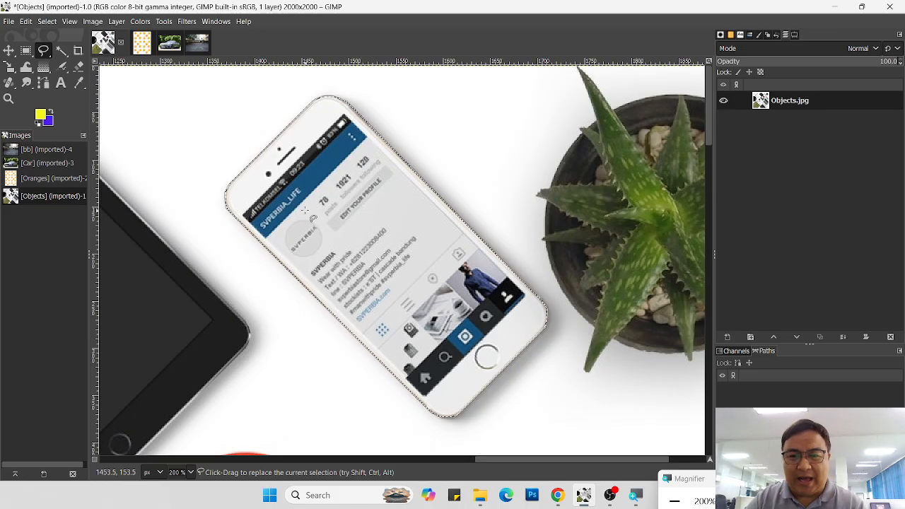
Step: Copy the selected smartphone, paste it, and move the pasted copy down beside the original, partly over the tablet
{"action": "key", "text": "ctrl+c"}
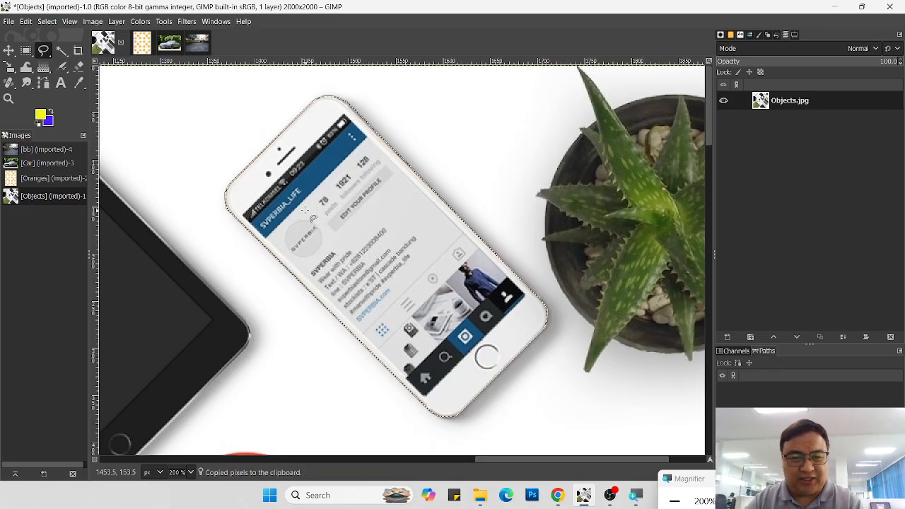
{"action": "key", "text": "ctrl+v"}
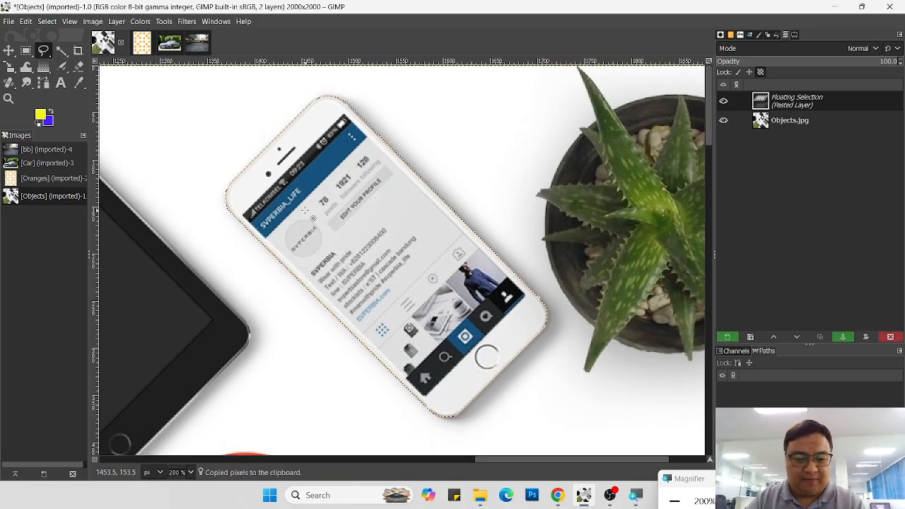
{"action": "key", "text": "m"}
{"action": "left_click_drag", "start_coordinate": [304, 209], "coordinate": [219, 281]}
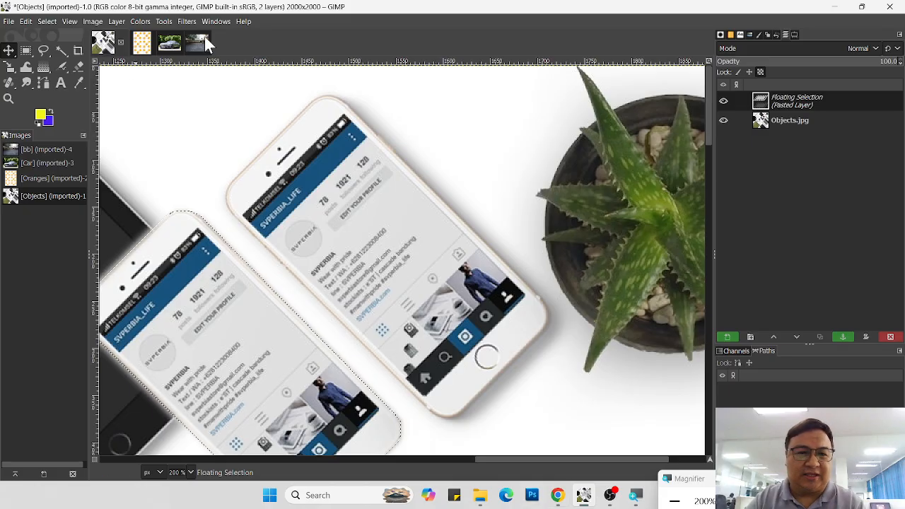
Step: Open the Oranges image and select the whole orange in the third row, second column, with the Fuzzy Select Tool
{"action": "left_click", "coordinate": [62, 51]}
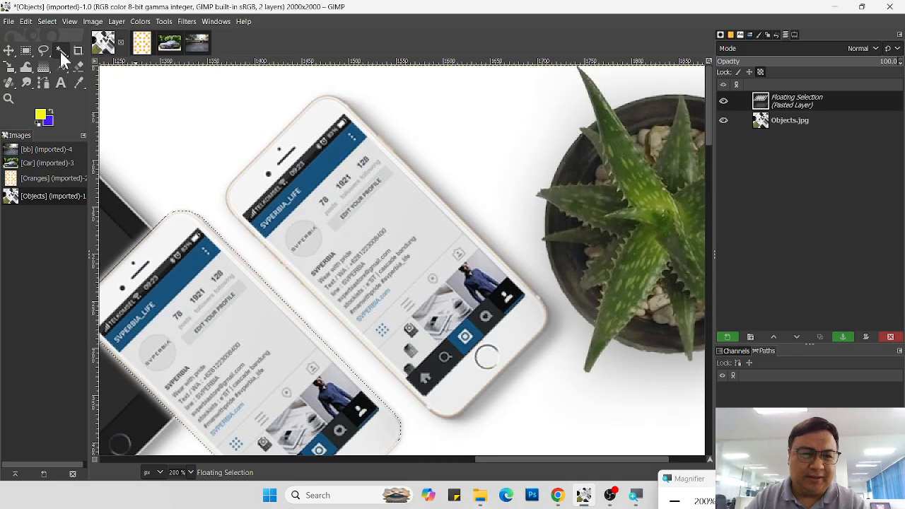
{"action": "left_click", "coordinate": [142, 43]}
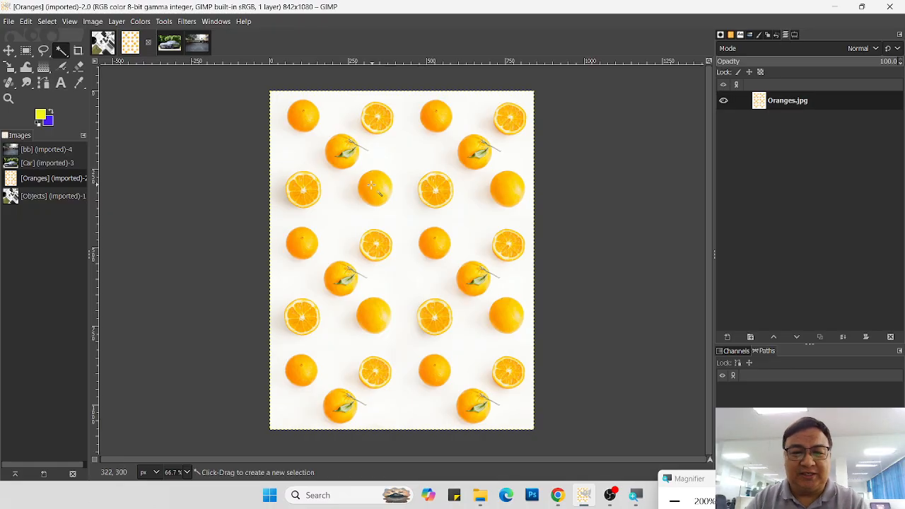
{"action": "left_click", "coordinate": [373, 192]}
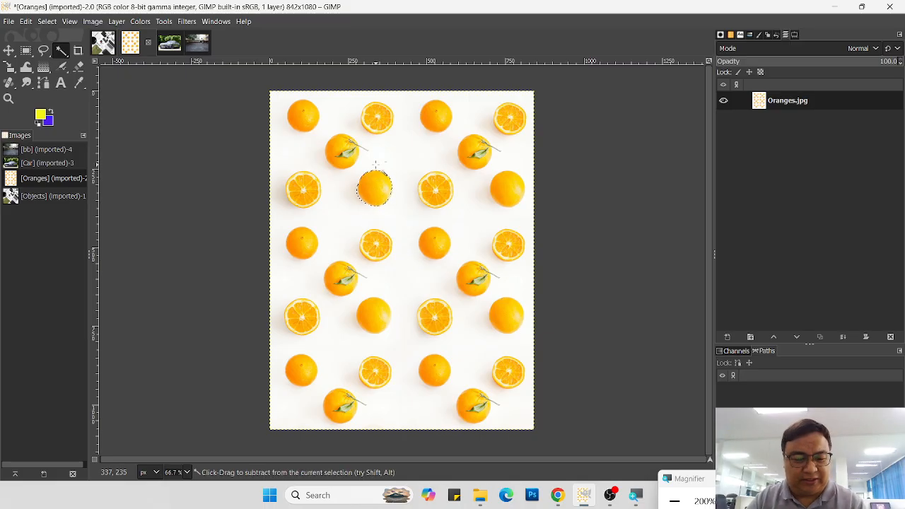
Step: Copy and paste the selected orange, move the copy into the second-row gap between the two leafed oranges, and anchor it
{"action": "key", "text": "ctrl+c"}
{"action": "key", "text": "ctrl+v"}
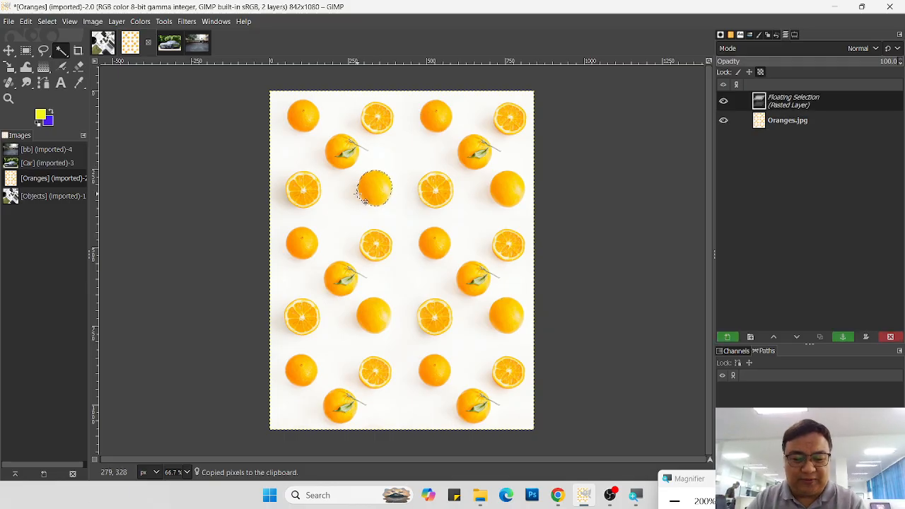
{"action": "key", "text": "m"}
{"action": "left_click_drag", "start_coordinate": [376, 190], "coordinate": [412, 151]}
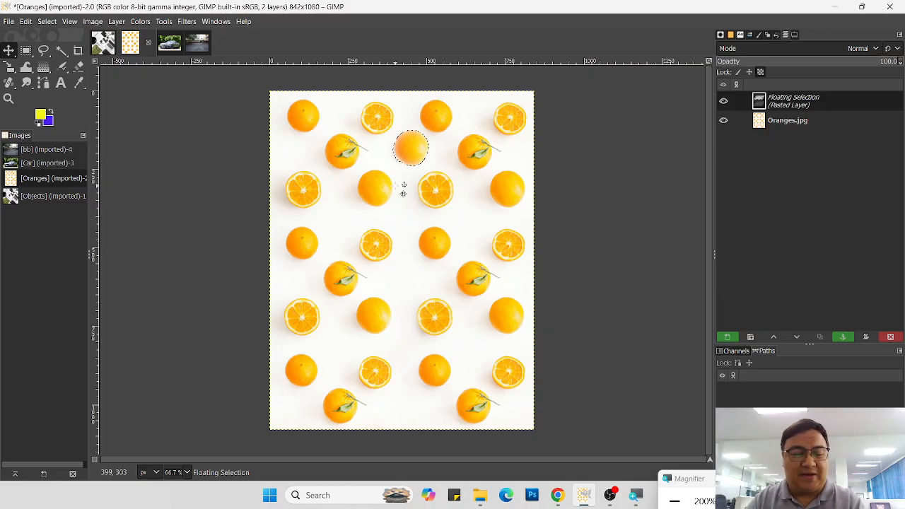
{"action": "left_click", "coordinate": [445, 124]}
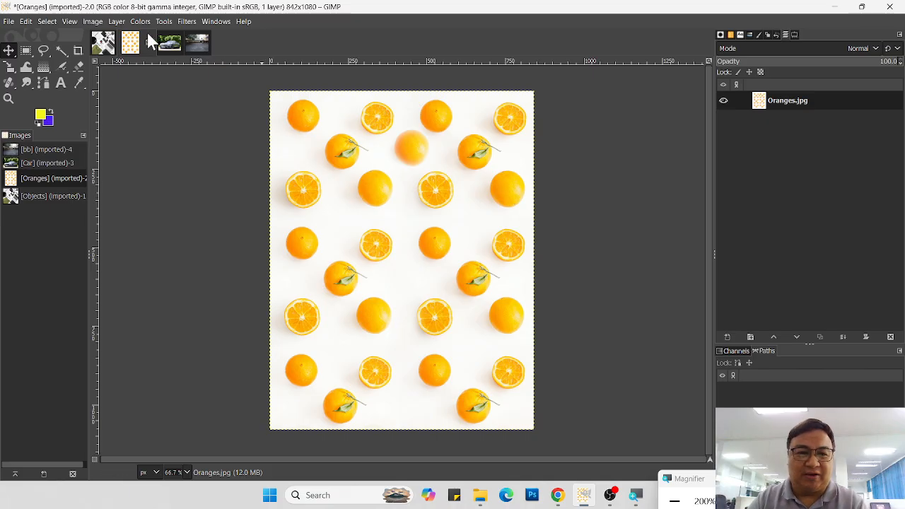
Step: Fuzzy-select the first top-row orange, the original copied orange, and finally the third orange in the top row, one at a time
{"action": "left_click", "coordinate": [62, 50]}
{"action": "left_click", "coordinate": [298, 118]}
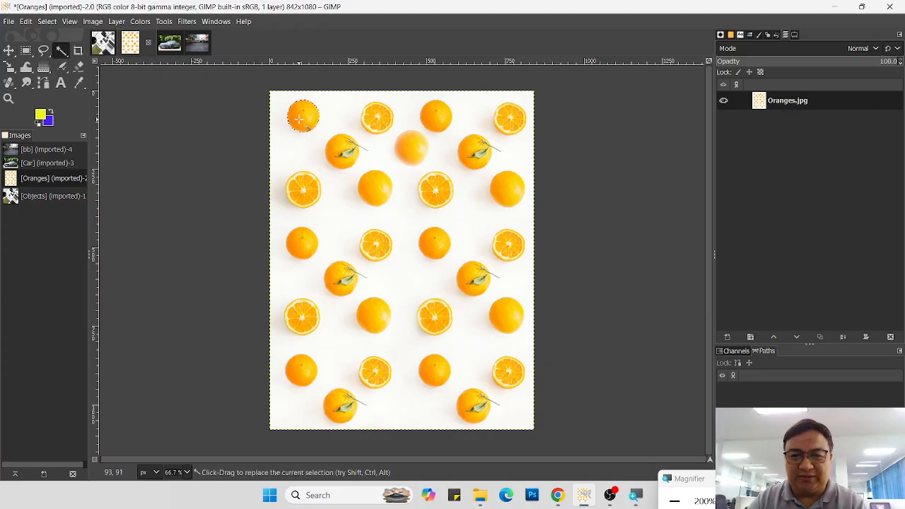
{"action": "left_click_drag", "start_coordinate": [380, 191], "coordinate": [386, 190]}
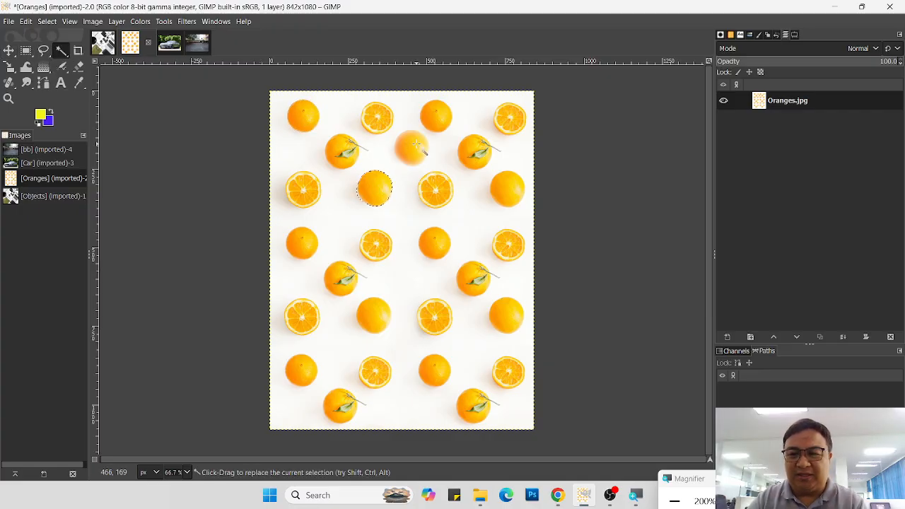
{"action": "left_click", "coordinate": [436, 115]}
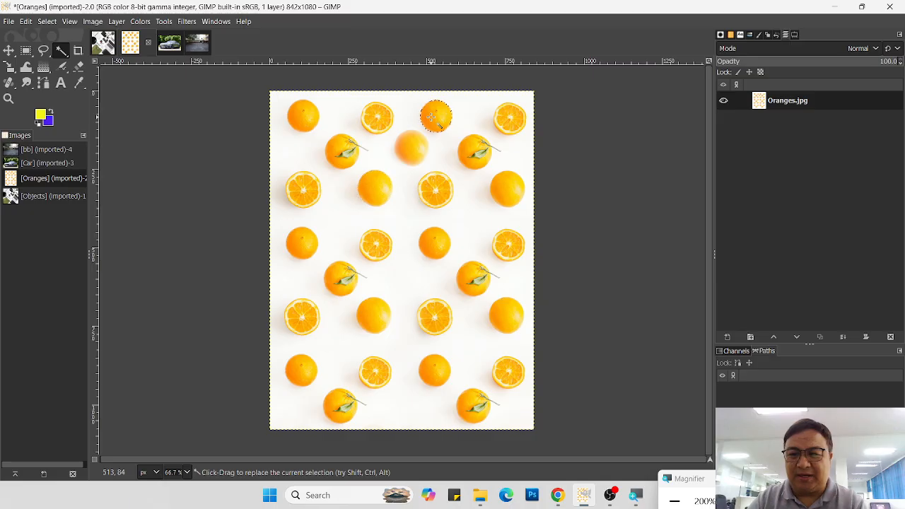
Step: Activate the Paths Tool, open the Car image, and add an alpha channel to the Car.jpeg layer
{"action": "left_click", "coordinate": [39, 84]}
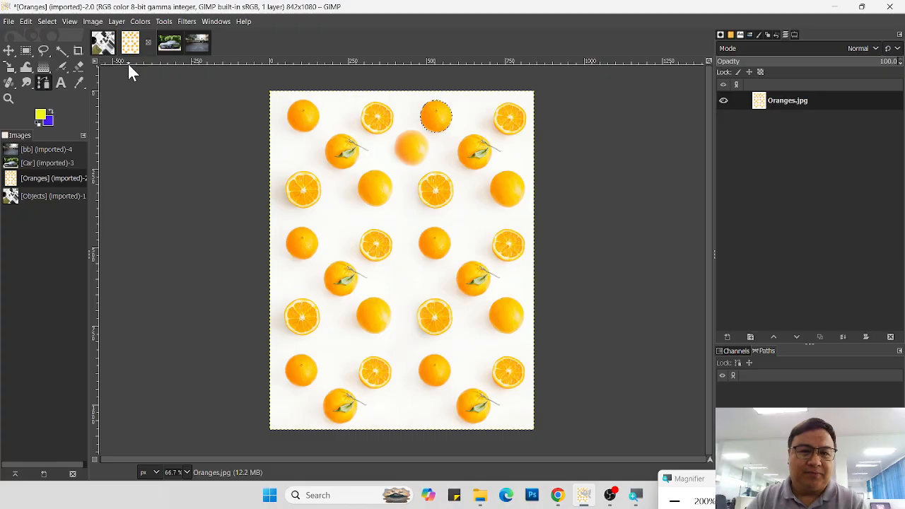
{"action": "left_click", "coordinate": [172, 44]}
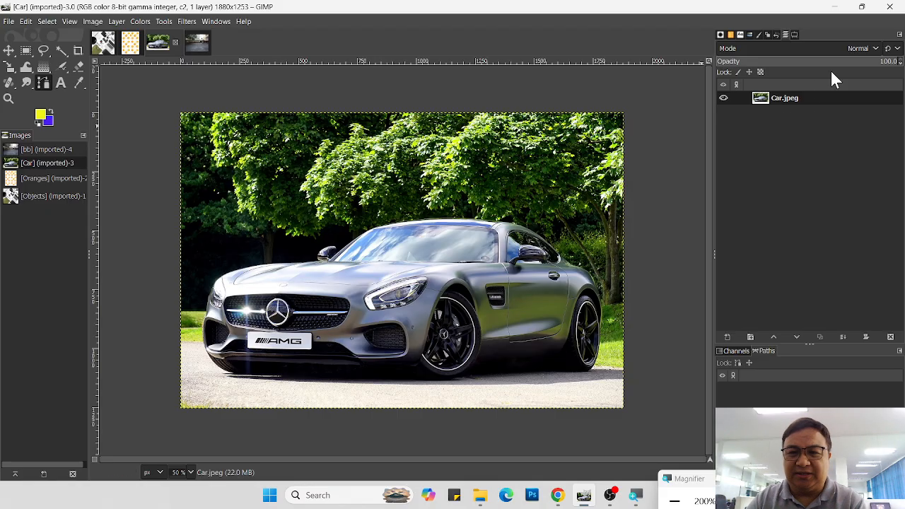
{"action": "right_click", "coordinate": [803, 104]}
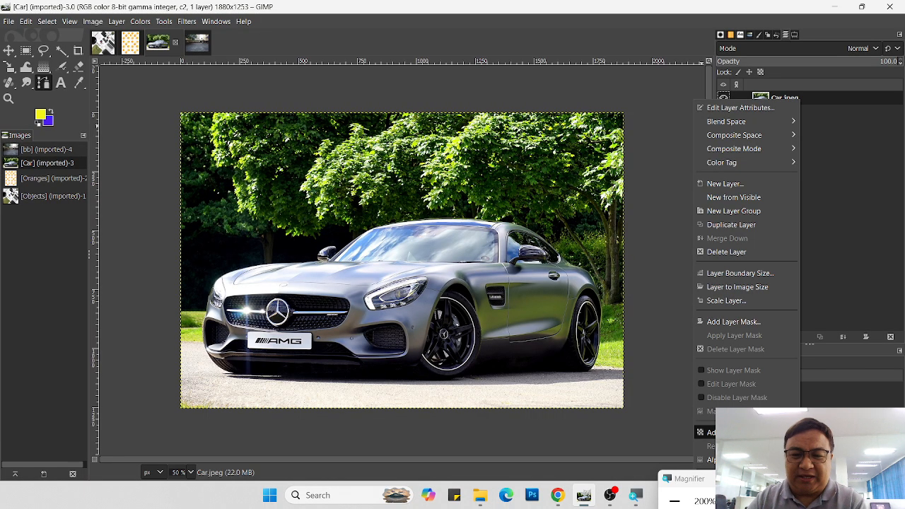
{"action": "left_click", "coordinate": [735, 432]}
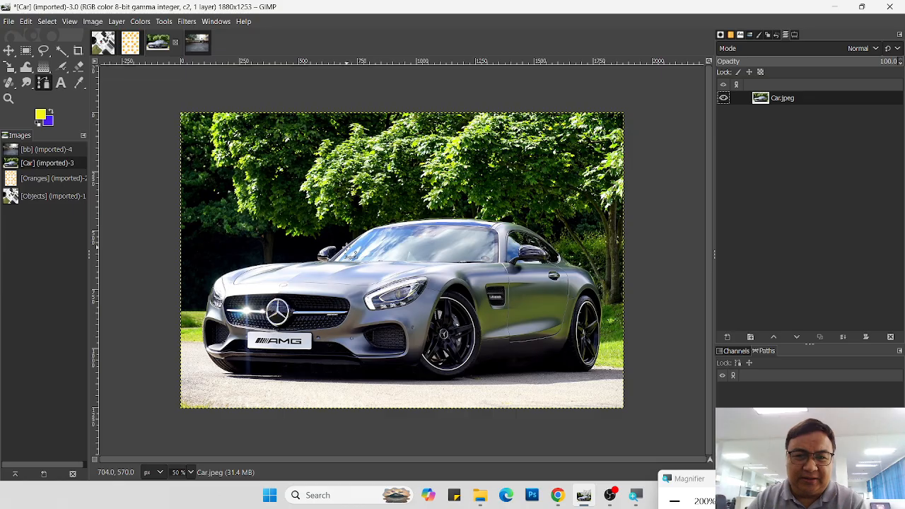
Step: Start a path at the base of the car's windshield and place anchors up its edge onto the front of the roof
{"action": "left_click", "coordinate": [346, 244]}
{"action": "left_click", "coordinate": [367, 228]}
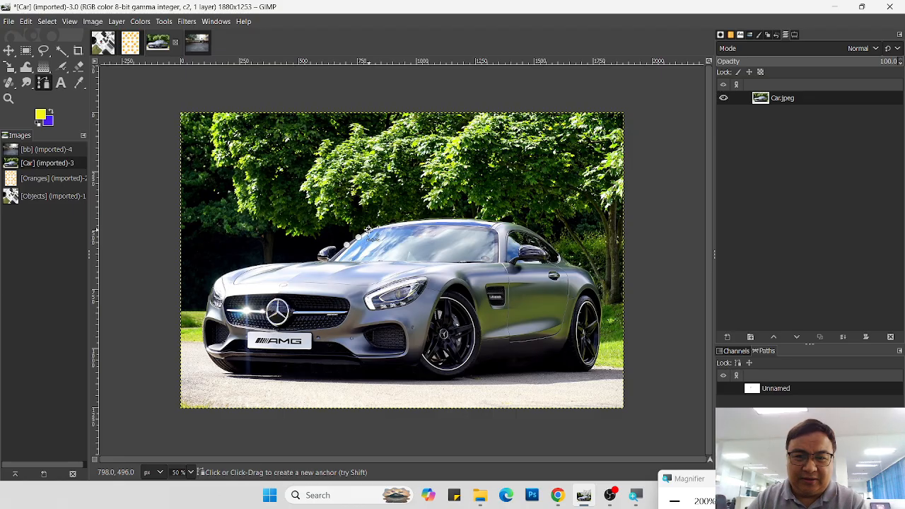
{"action": "left_click", "coordinate": [384, 225]}
{"action": "left_click", "coordinate": [401, 221]}
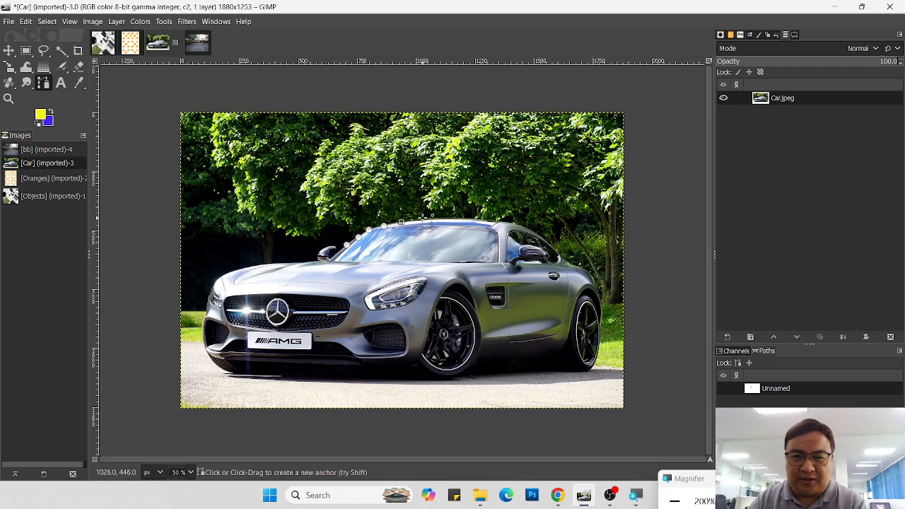
{"action": "left_click", "coordinate": [422, 218]}
{"action": "left_click", "coordinate": [444, 217]}
{"action": "left_click", "coordinate": [454, 217]}
{"action": "left_click", "coordinate": [480, 213]}
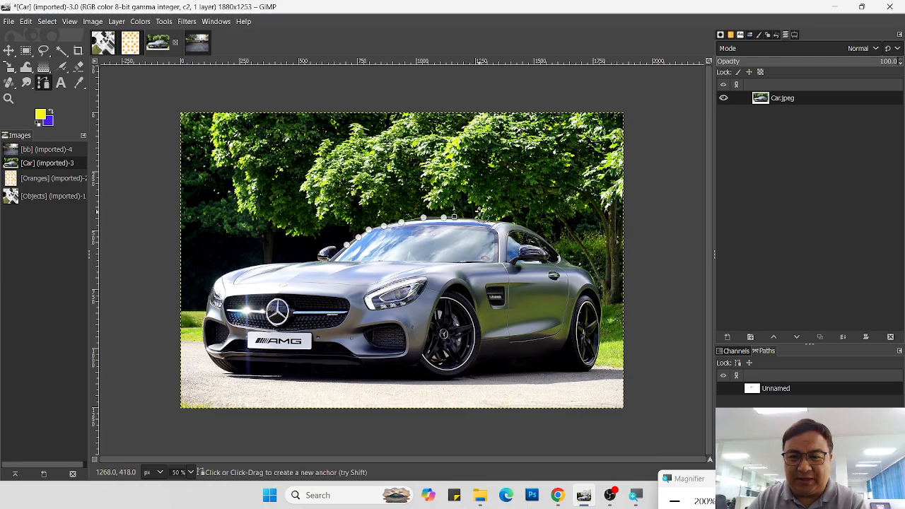
{"action": "left_click", "coordinate": [490, 218]}
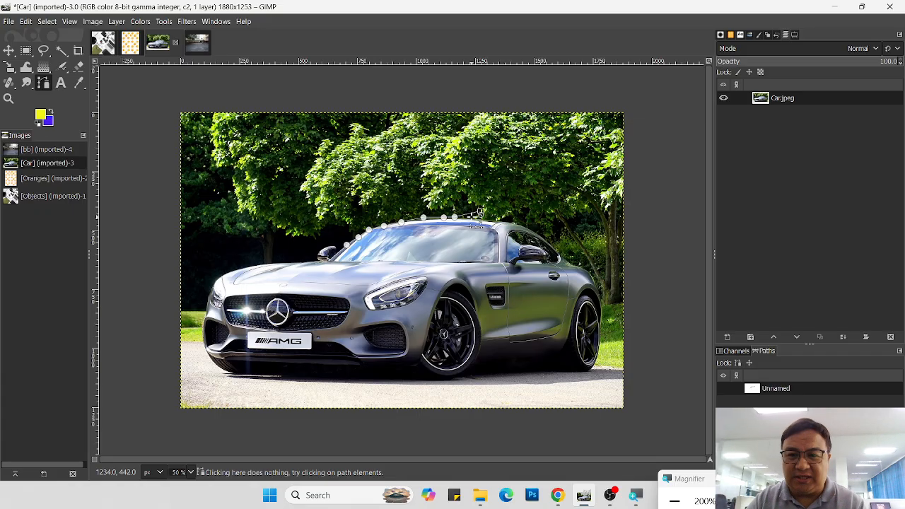
{"action": "key", "text": "ctrl+z"}
{"action": "key", "text": "ctrl+z"}
{"action": "key", "text": "ctrl+z"}
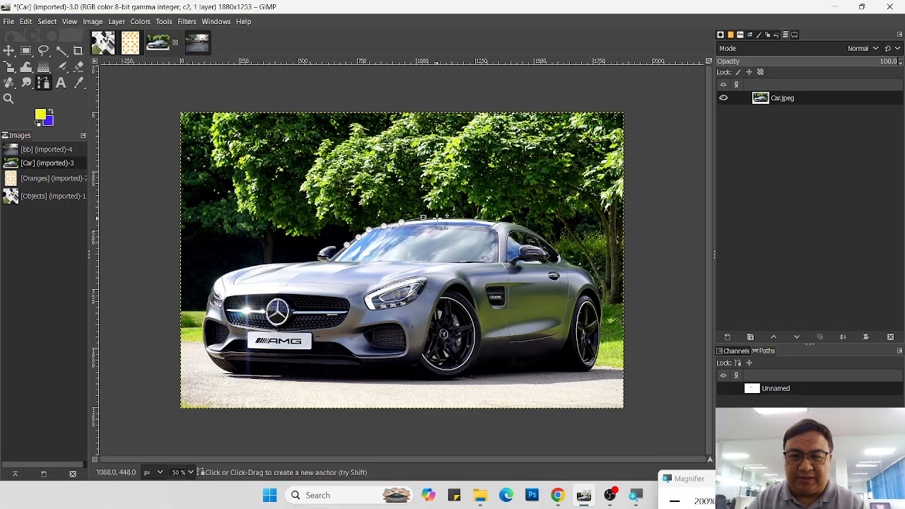
Step: Extend the path with closely spaced anchors along the car's roofline to above the side window
{"action": "left_click", "coordinate": [439, 218]}
{"action": "left_click", "coordinate": [455, 217]}
{"action": "left_click", "coordinate": [468, 217]}
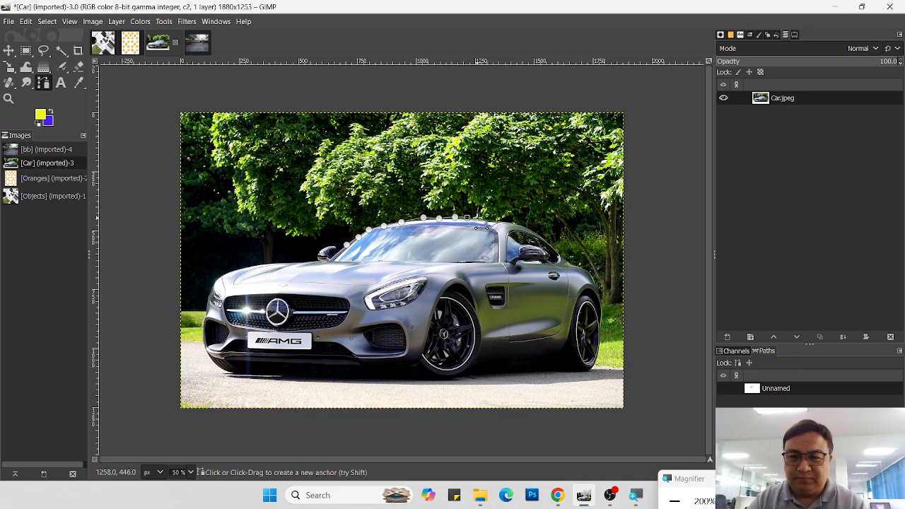
{"action": "left_click", "coordinate": [483, 219]}
{"action": "left_click", "coordinate": [498, 220]}
{"action": "left_click", "coordinate": [518, 222]}
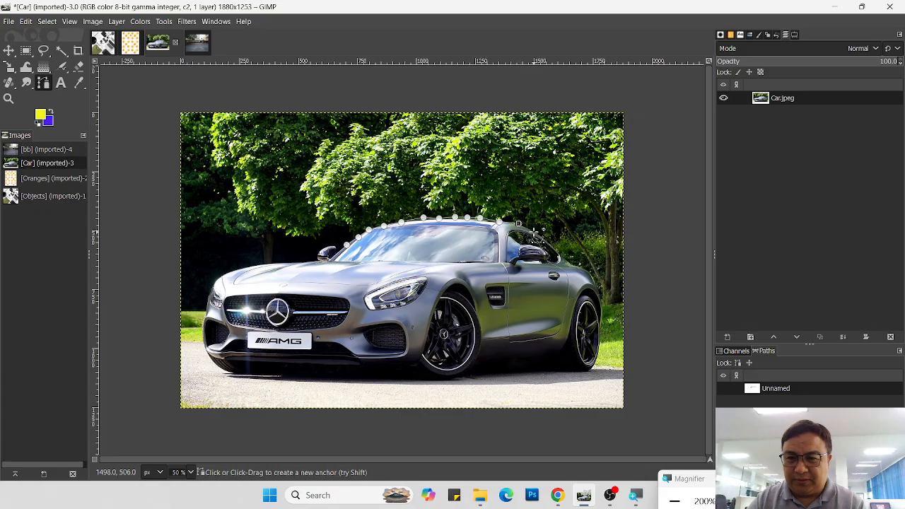
Step: Extend the path down the rear roof slope and side window edge onto the car's rear fender
{"action": "left_click", "coordinate": [533, 232]}
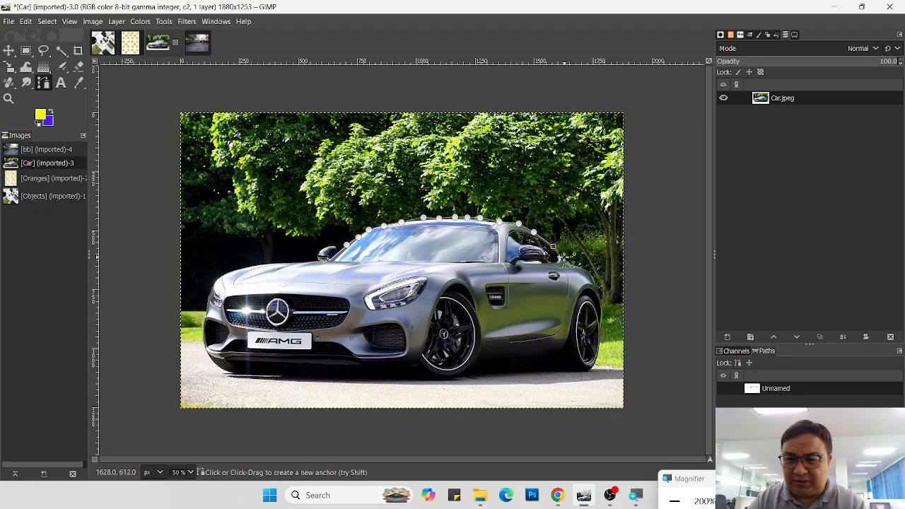
{"action": "left_click", "coordinate": [565, 257]}
{"action": "left_click", "coordinate": [574, 267]}
{"action": "left_click", "coordinate": [586, 271]}
{"action": "left_click", "coordinate": [593, 275]}
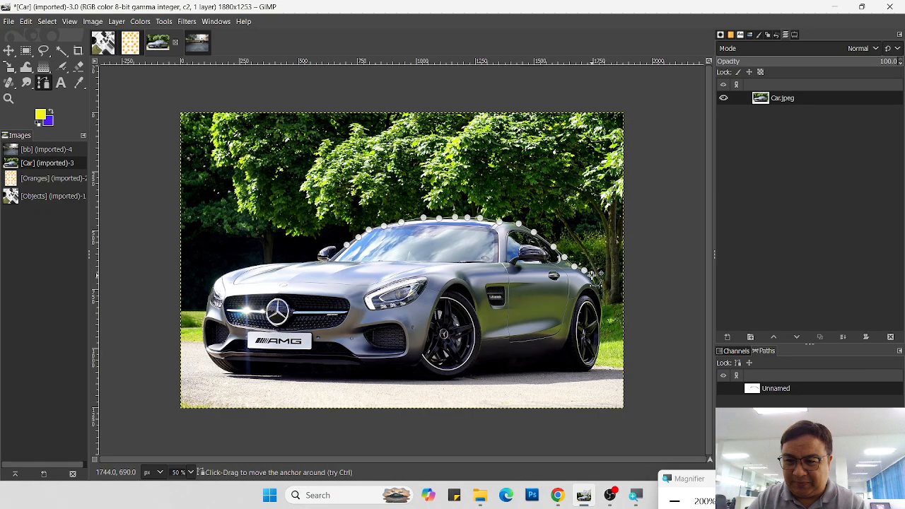
Step: Continue the path down the car's rear end and around the outer edge of the rear wheel
{"action": "left_click", "coordinate": [596, 286]}
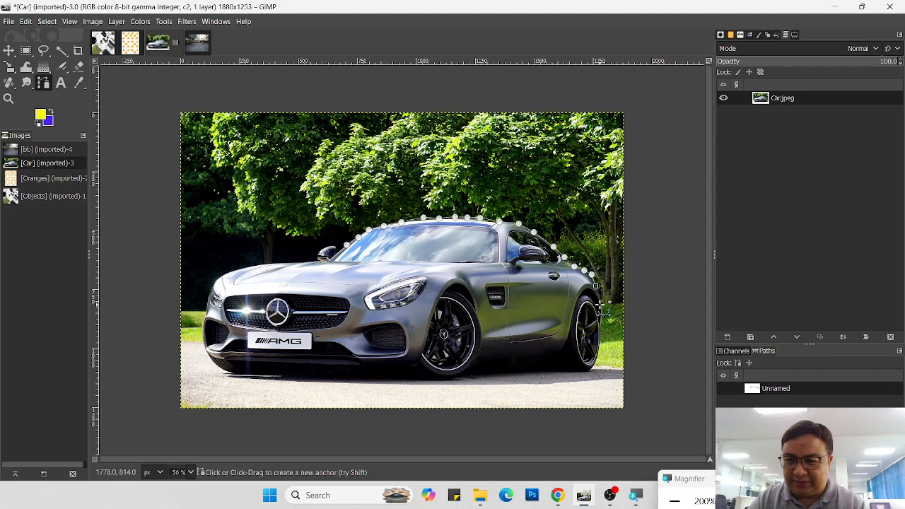
{"action": "left_click", "coordinate": [599, 296]}
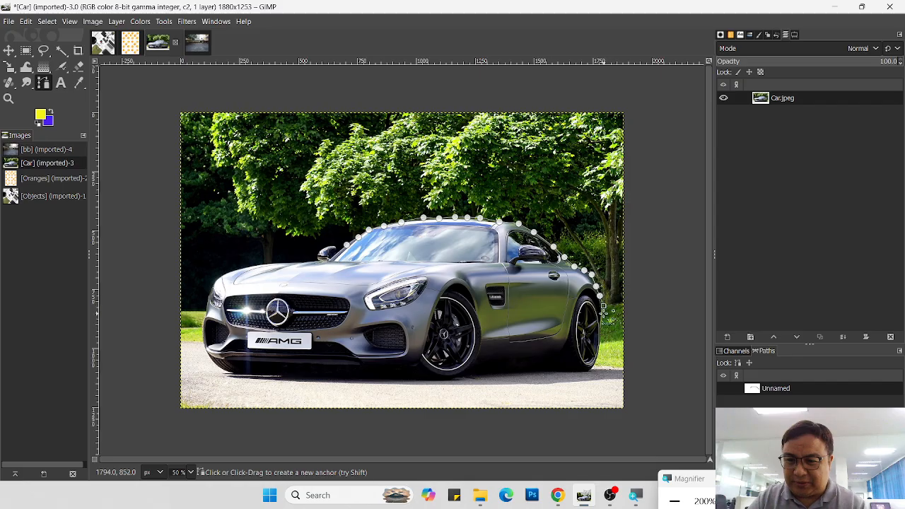
{"action": "left_click", "coordinate": [603, 306]}
{"action": "left_click", "coordinate": [602, 328]}
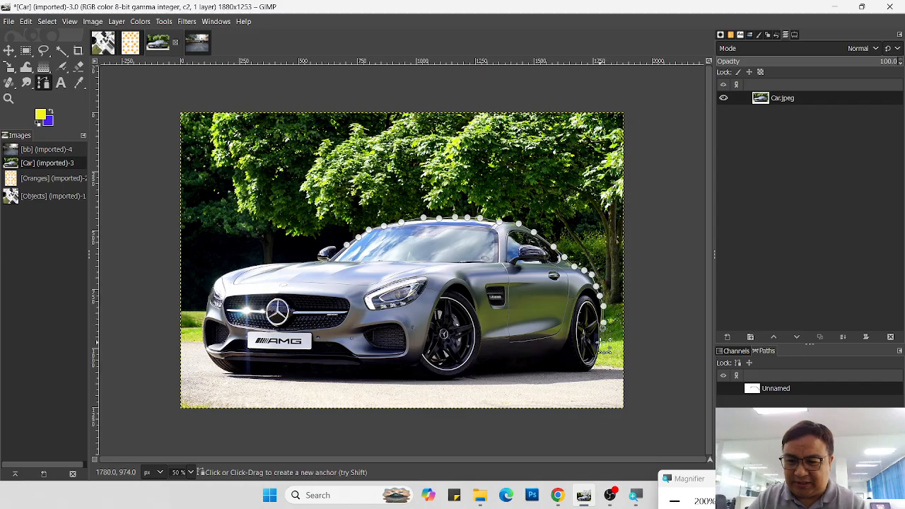
{"action": "left_click", "coordinate": [601, 342]}
{"action": "left_click", "coordinate": [600, 351]}
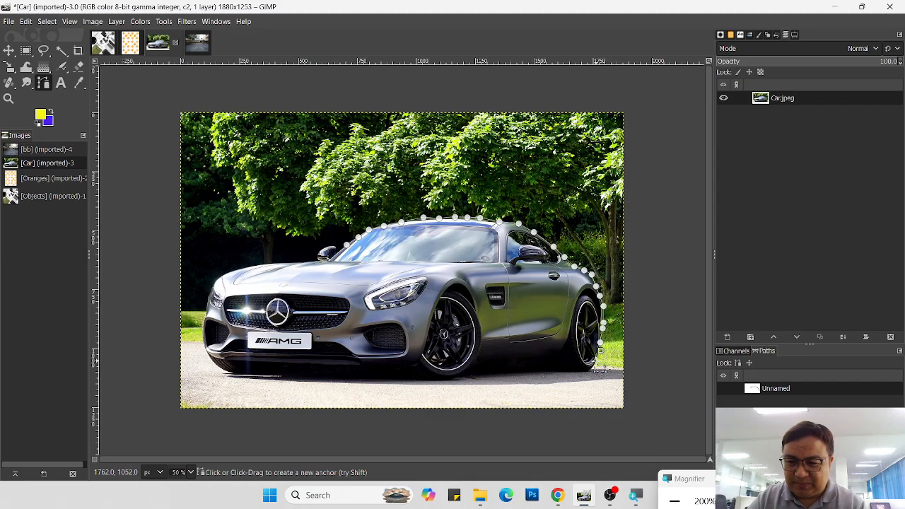
{"action": "left_click", "coordinate": [595, 362]}
Step: Run the path along the car's underside from the rear wheel to beneath the front wheel, removing the misplaced anchor
{"action": "left_click", "coordinate": [559, 371]}
{"action": "left_click", "coordinate": [549, 371]}
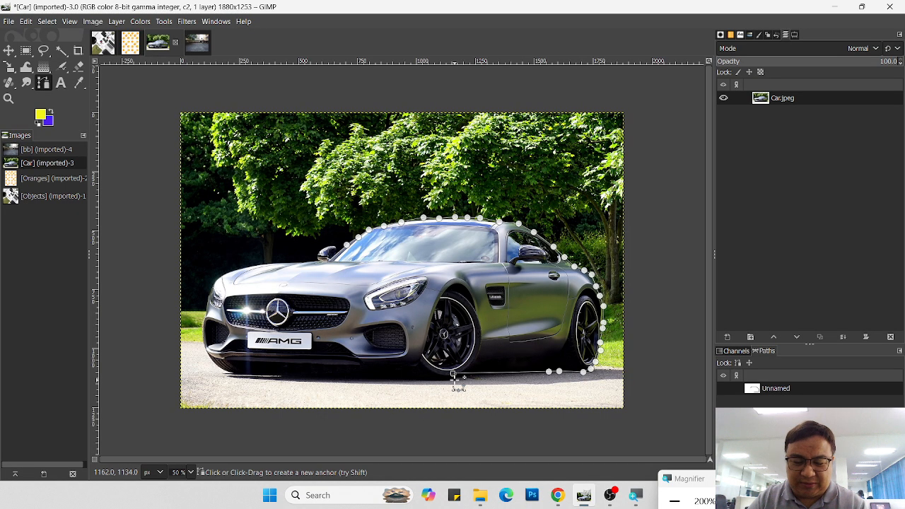
{"action": "key", "text": "BackSpace"}
{"action": "left_click", "coordinate": [541, 371]}
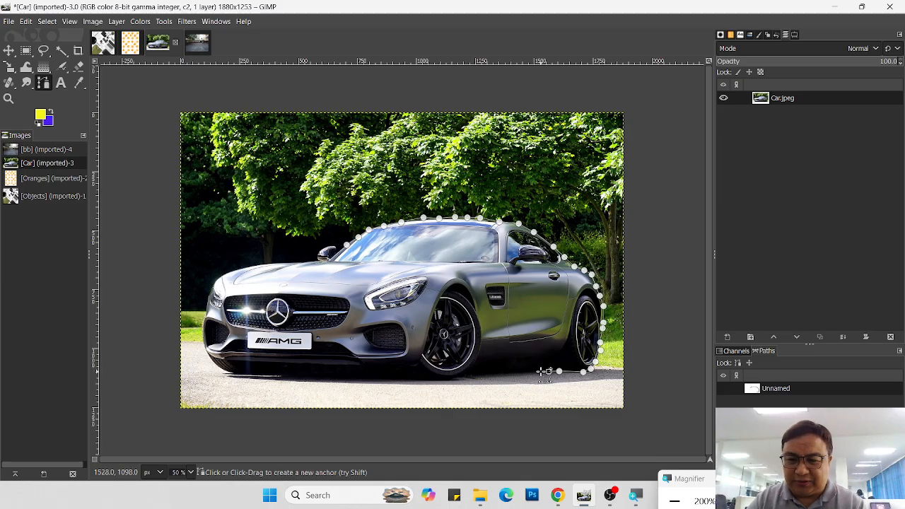
{"action": "left_click", "coordinate": [519, 375]}
{"action": "left_click", "coordinate": [502, 373]}
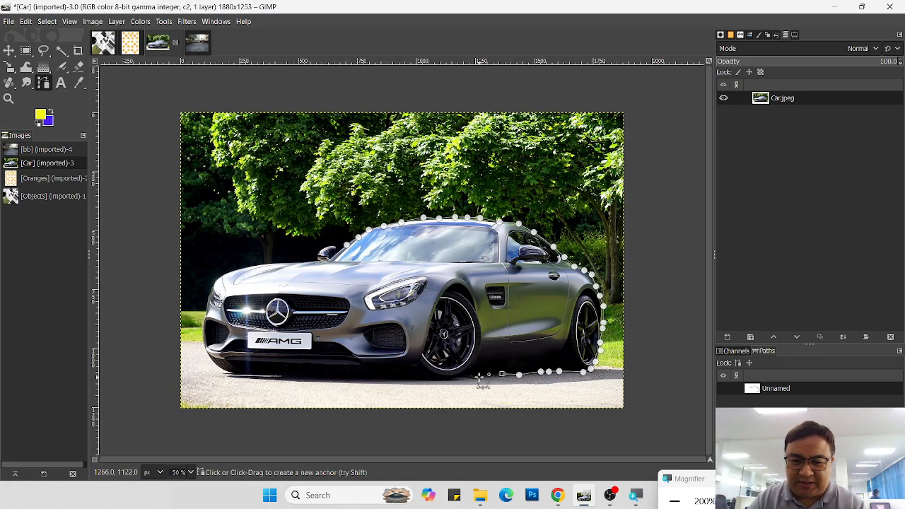
{"action": "left_click", "coordinate": [476, 377]}
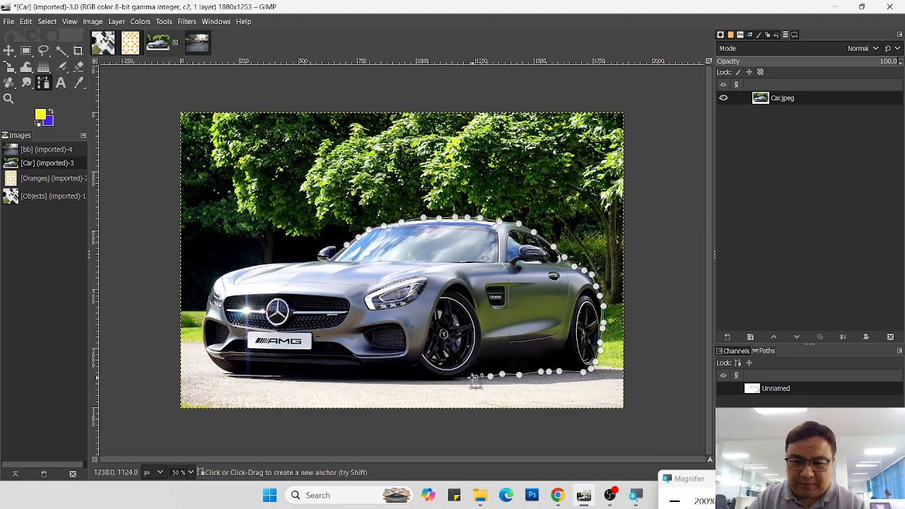
{"action": "left_click", "coordinate": [454, 375]}
{"action": "left_click", "coordinate": [437, 378]}
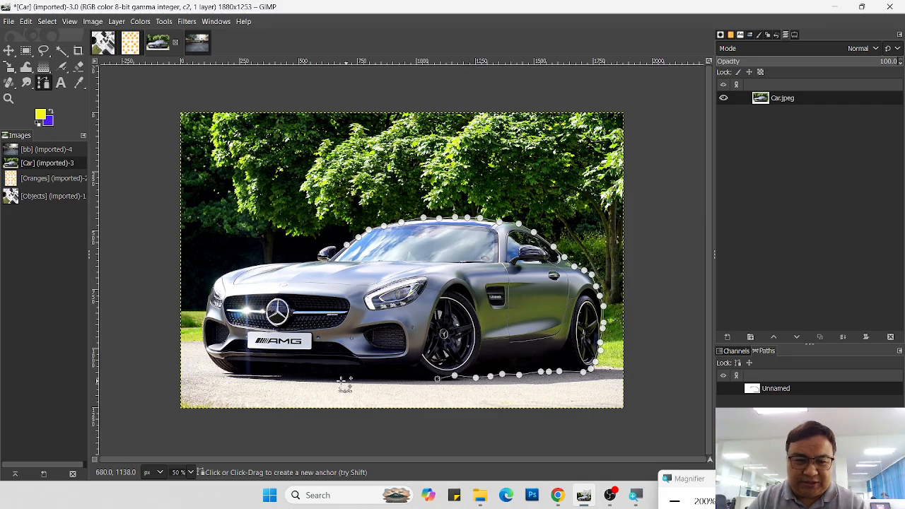
Step: Carry the path along the base of the front bumper and up around its outer corner
{"action": "left_click", "coordinate": [236, 373]}
{"action": "left_click", "coordinate": [216, 365]}
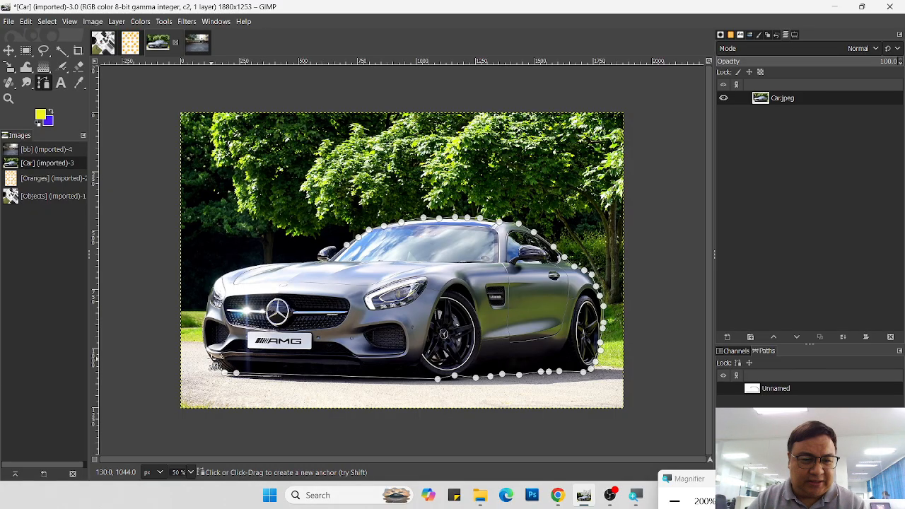
{"action": "left_click", "coordinate": [208, 356]}
{"action": "left_click", "coordinate": [202, 342]}
{"action": "left_click", "coordinate": [202, 322]}
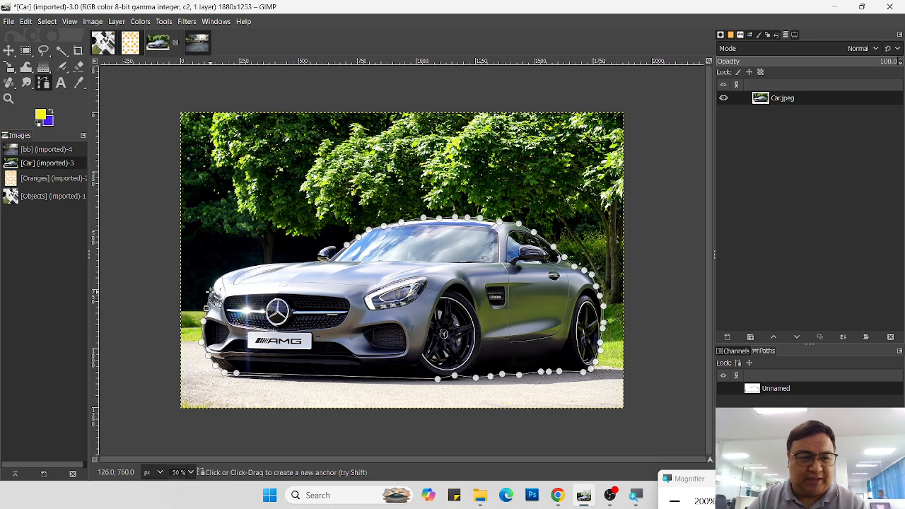
Step: Extend the path up around the far headlight and along the upper edge of the hood toward the mirror
{"action": "left_click", "coordinate": [210, 291]}
{"action": "left_click", "coordinate": [217, 280]}
{"action": "left_click", "coordinate": [227, 273]}
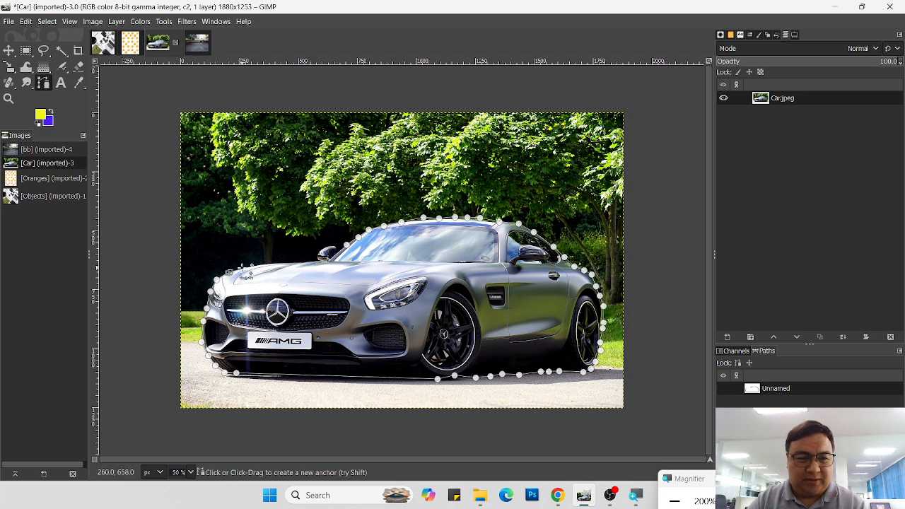
{"action": "left_click", "coordinate": [240, 268]}
{"action": "left_click", "coordinate": [253, 266]}
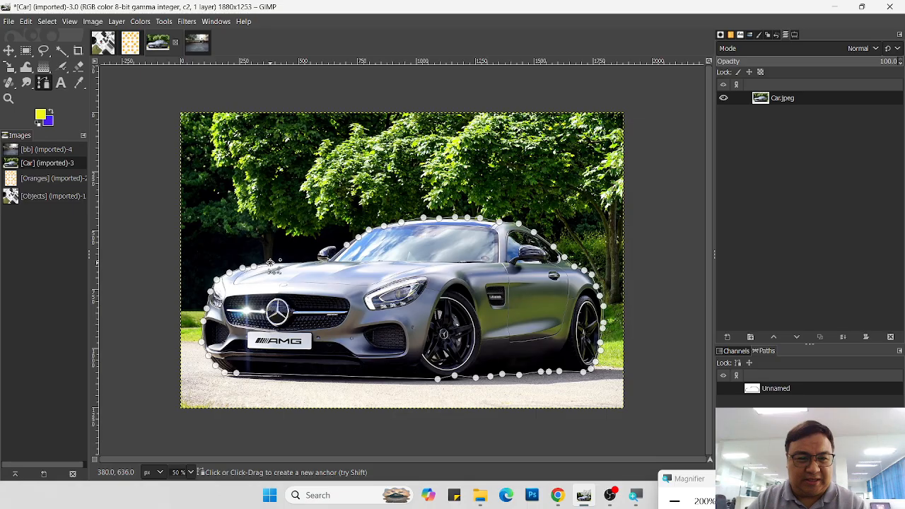
{"action": "left_click", "coordinate": [270, 263]}
{"action": "left_click", "coordinate": [284, 262]}
{"action": "left_click", "coordinate": [297, 261]}
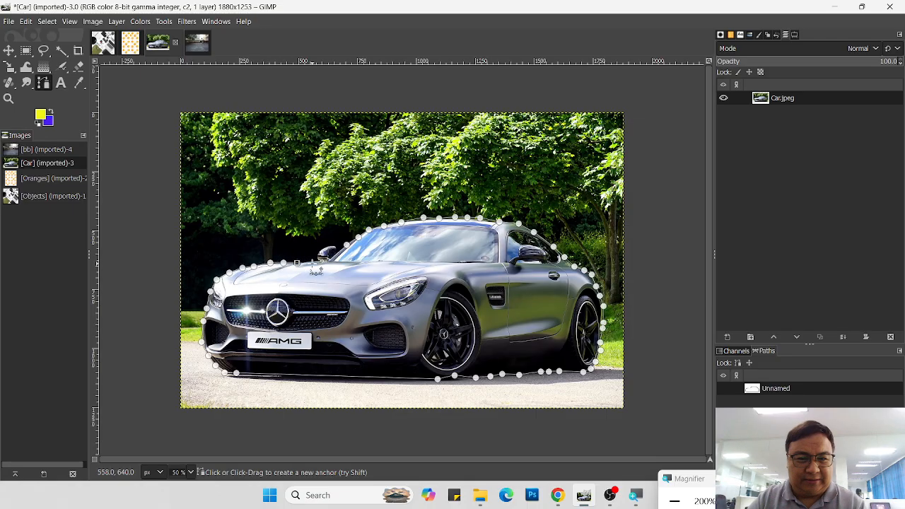
Step: Trace the path around the far side mirror and bring it back to the starting anchor at the windshield base
{"action": "left_click", "coordinate": [316, 253]}
{"action": "left_click", "coordinate": [324, 250]}
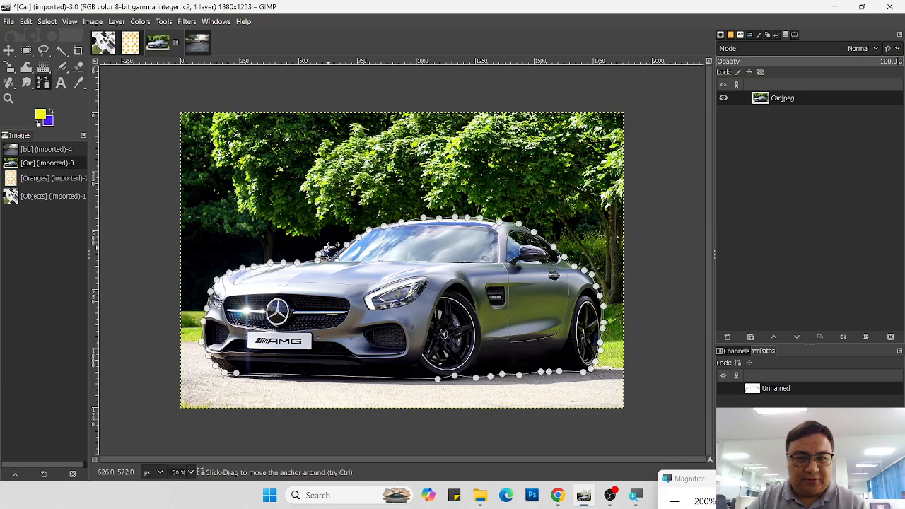
{"action": "left_click", "coordinate": [330, 246]}
{"action": "left_click", "coordinate": [337, 248]}
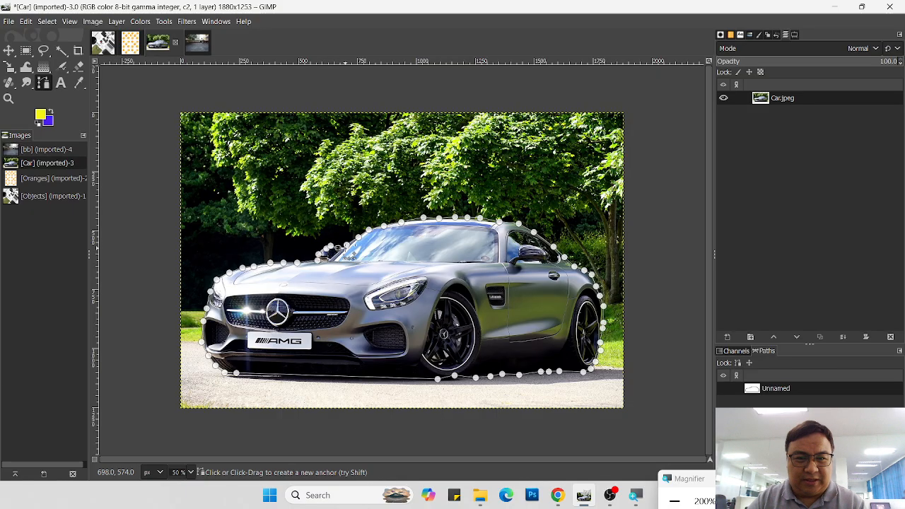
{"action": "left_click", "coordinate": [346, 244]}
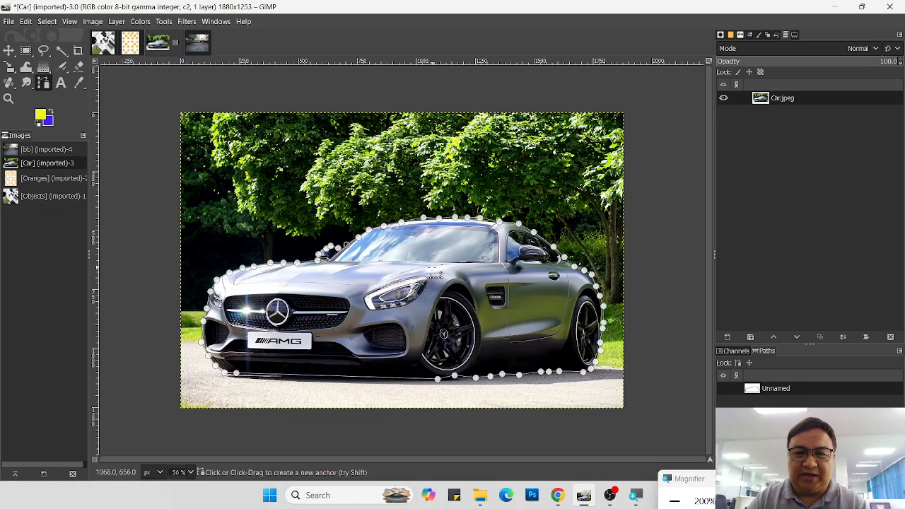
Step: Replace the selection with the car path using From Path
{"action": "right_click", "coordinate": [426, 271]}
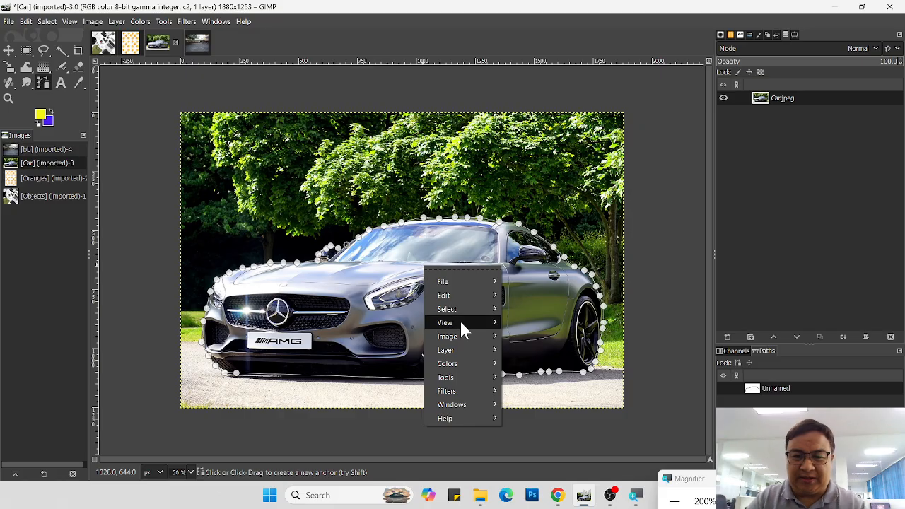
{"action": "mouse_move", "coordinate": [462, 307]}
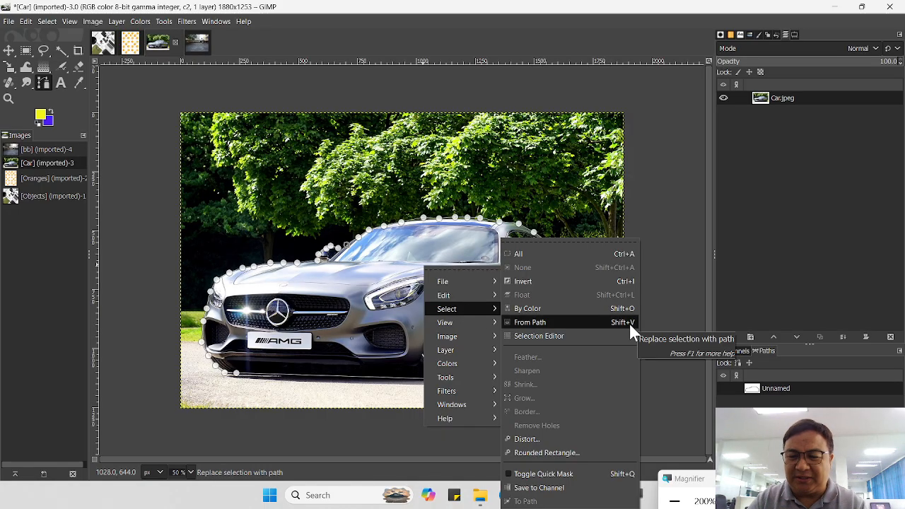
{"action": "left_click", "coordinate": [588, 322]}
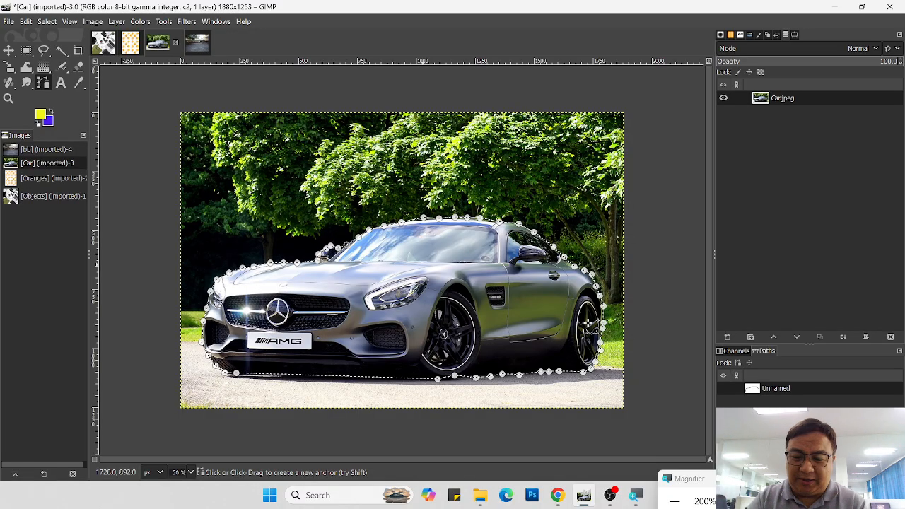
Step: Undo a trial deletion of the car's interior, and delete the background around the car with the selection inverted
{"action": "key", "text": "Delete"}
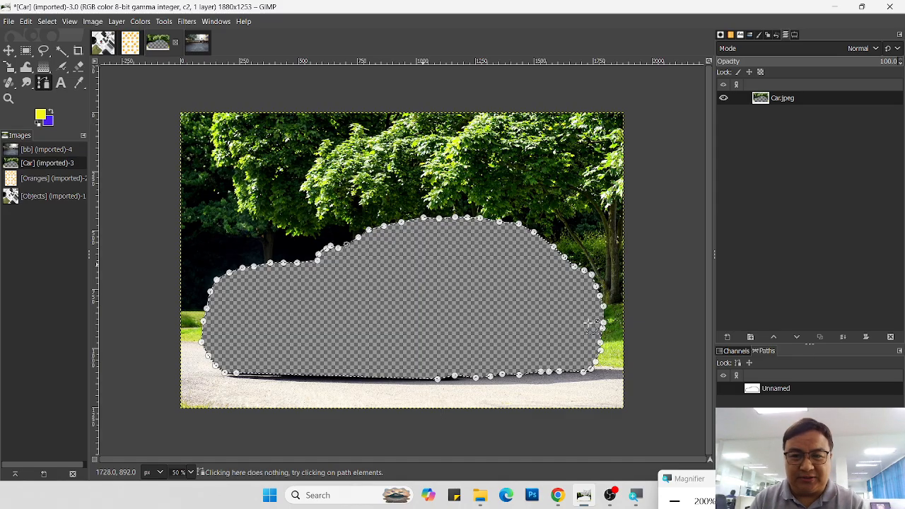
{"action": "key", "text": "ctrl+z"}
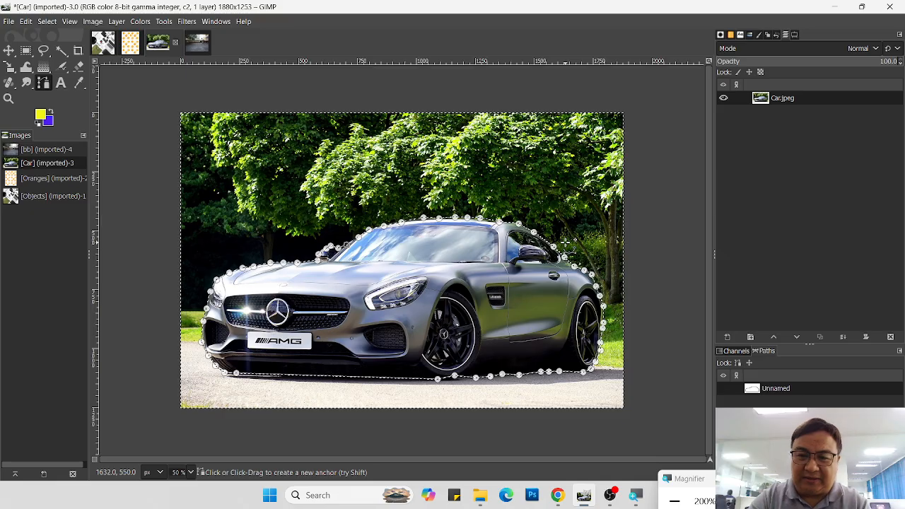
{"action": "key", "text": "Delete"}
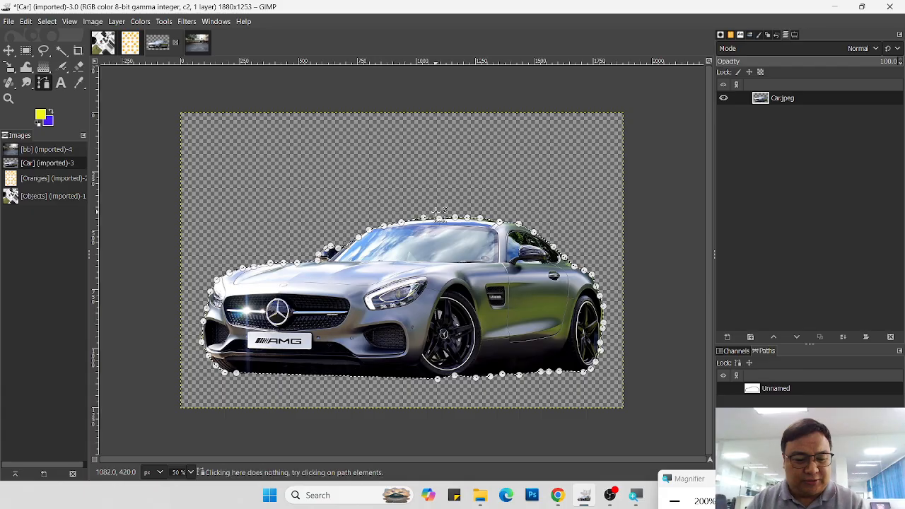
Step: Copy the cut-out car and paste it into the bb image
{"action": "key", "text": "ctrl+c"}
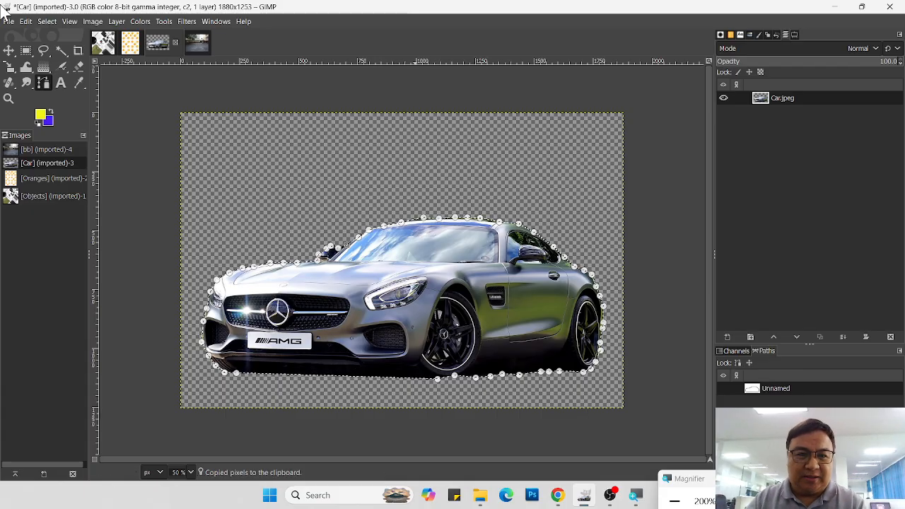
{"action": "left_click", "coordinate": [198, 42]}
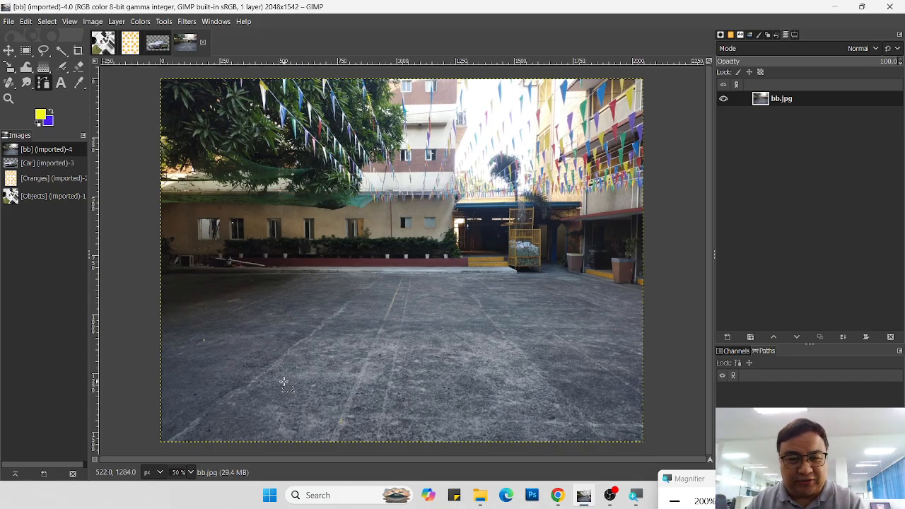
{"action": "key", "text": "ctrl+v"}
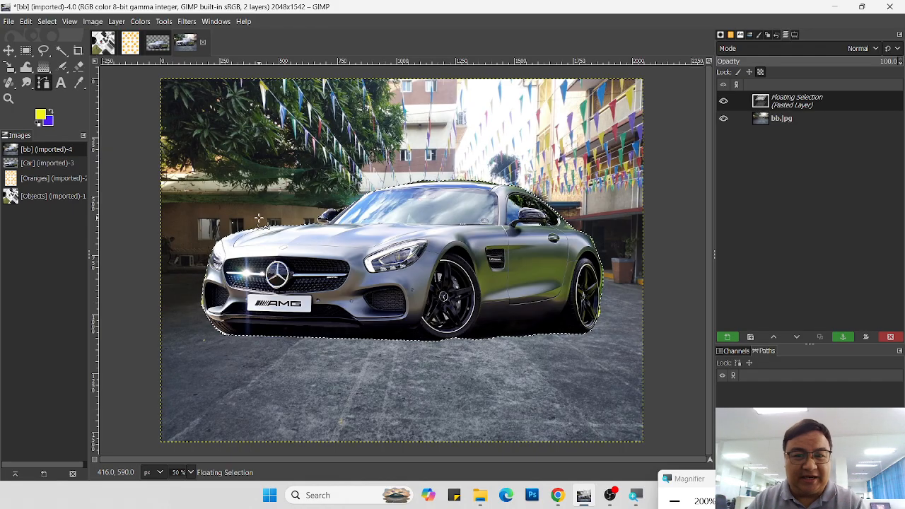
Step: Scale the pasted car down to 984 × 397 px with the Scale tool
{"action": "key", "text": "shift+s"}
{"action": "left_click", "coordinate": [326, 244]}
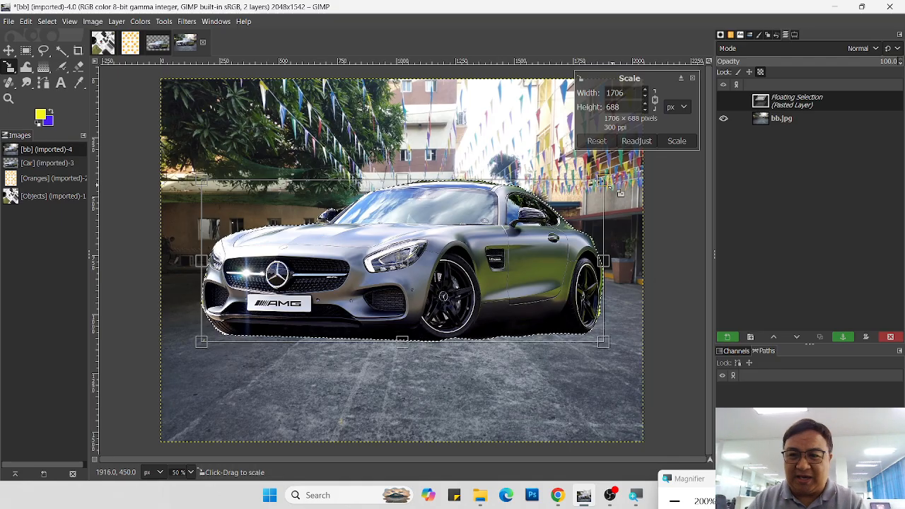
{"action": "left_click_drag", "start_coordinate": [620, 193], "coordinate": [433, 248]}
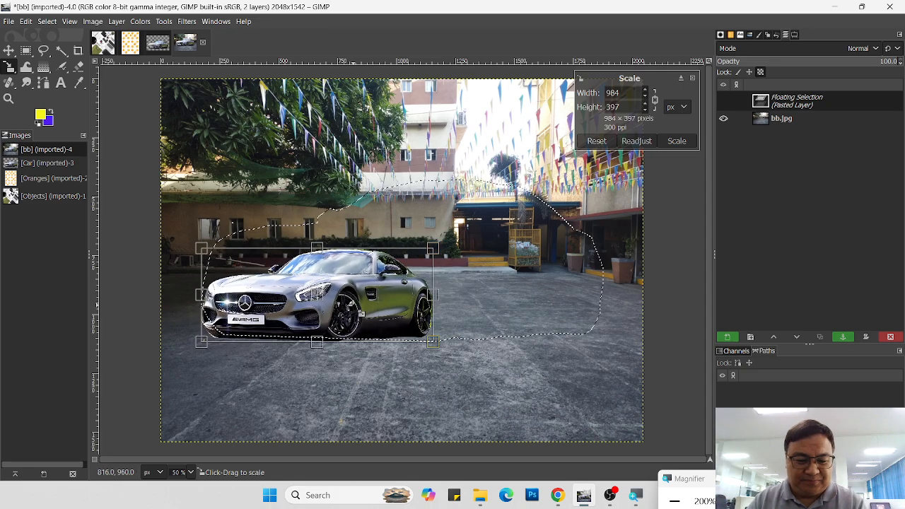
{"action": "key", "text": "Return"}
Step: Move the scaled car onto the middle of the courtyard pavement and anchor the floating selection
{"action": "key", "text": "m"}
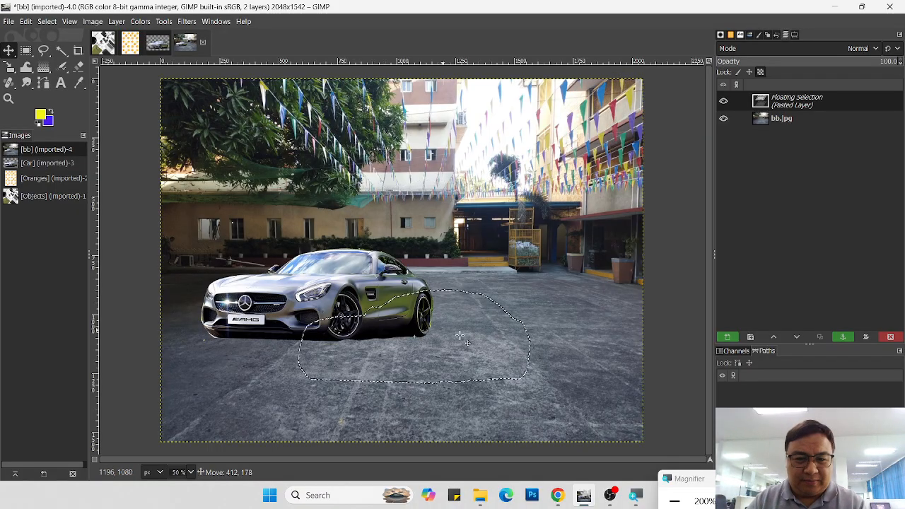
{"action": "left_click_drag", "start_coordinate": [347, 299], "coordinate": [471, 309]}
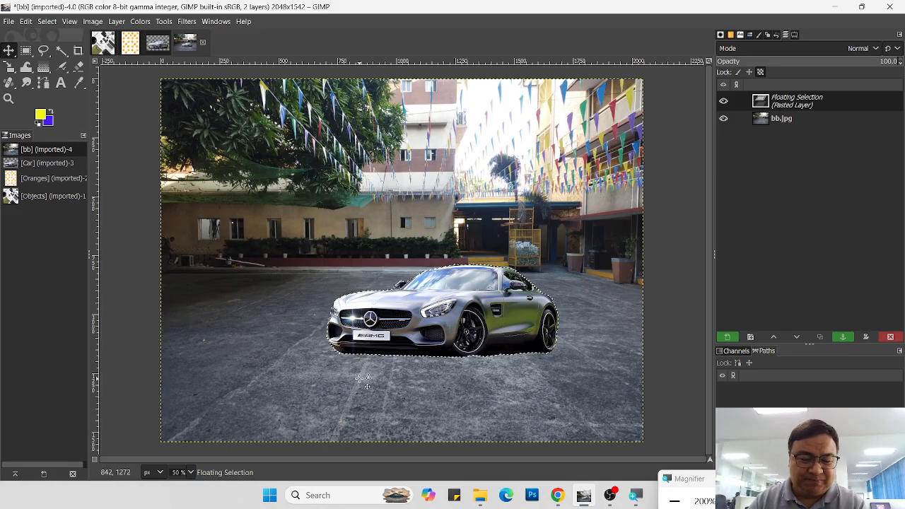
{"action": "left_click", "coordinate": [843, 337]}
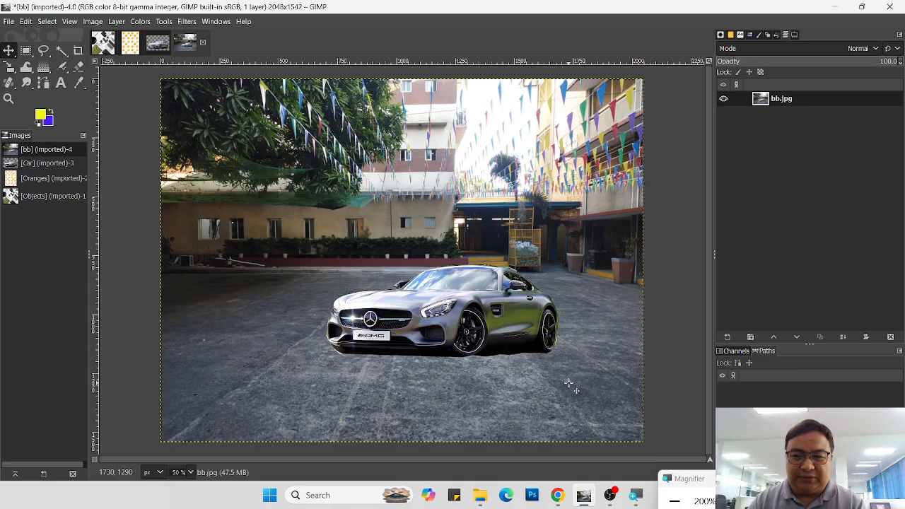
Step: Review the Objects, Oranges and Car images in turn, and activate the Paths tool on the Car image
{"action": "left_click", "coordinate": [102, 42]}
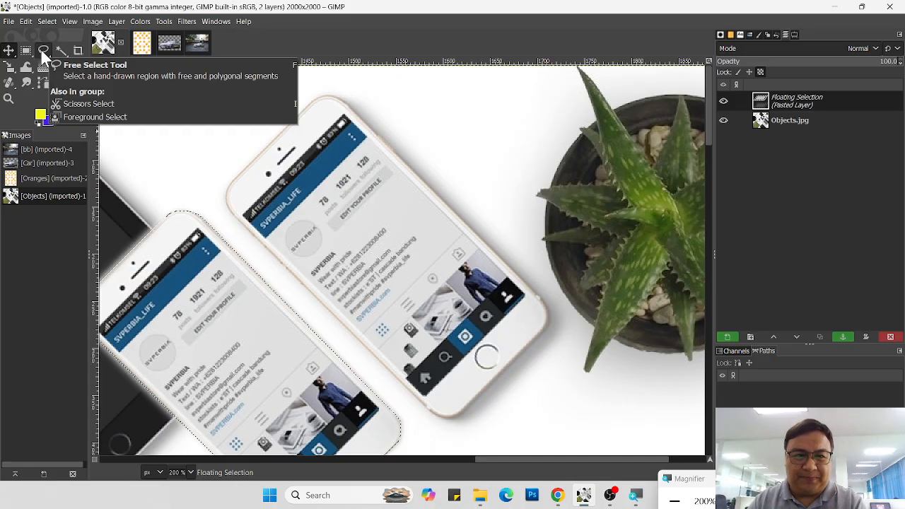
{"action": "left_click", "coordinate": [142, 44]}
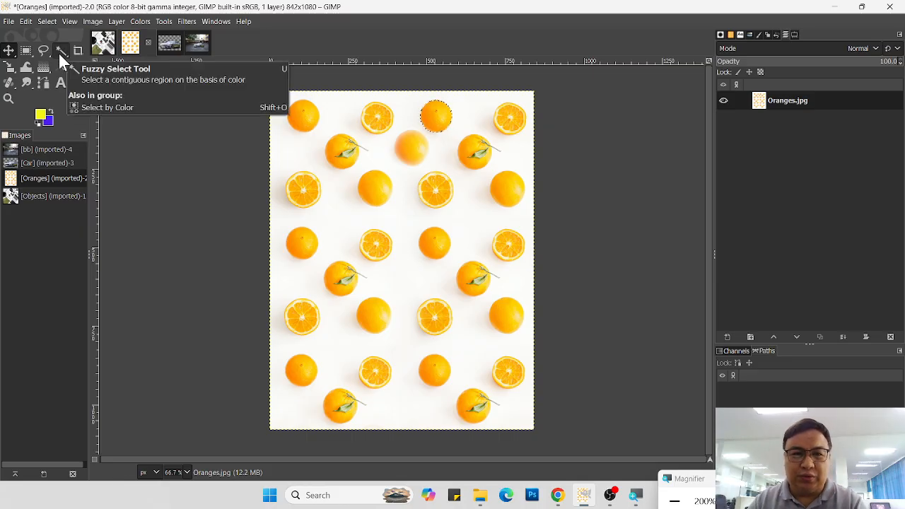
{"action": "left_click", "coordinate": [173, 43]}
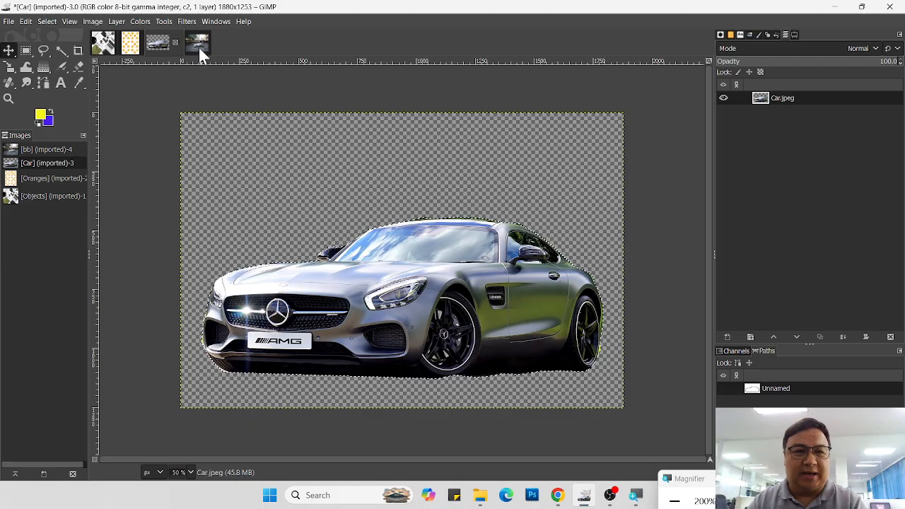
{"action": "left_click", "coordinate": [43, 82]}
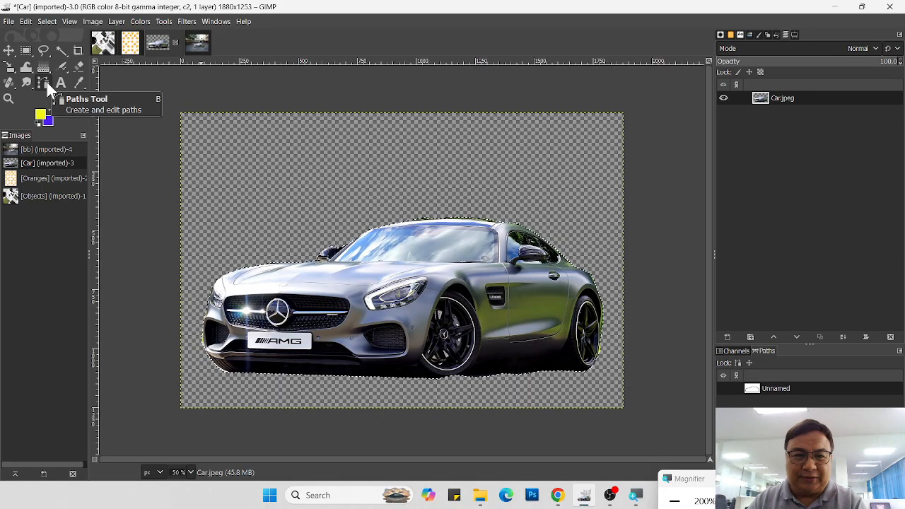
{"action": "left_click", "coordinate": [48, 85]}
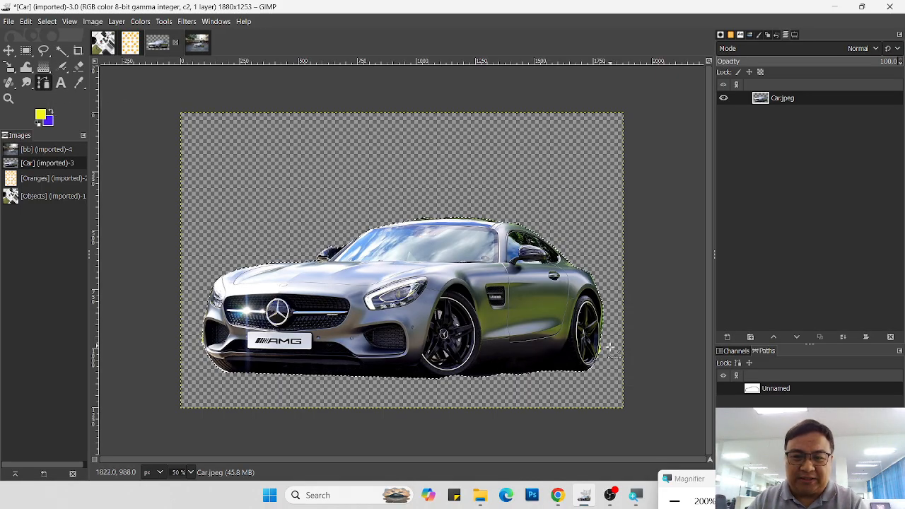